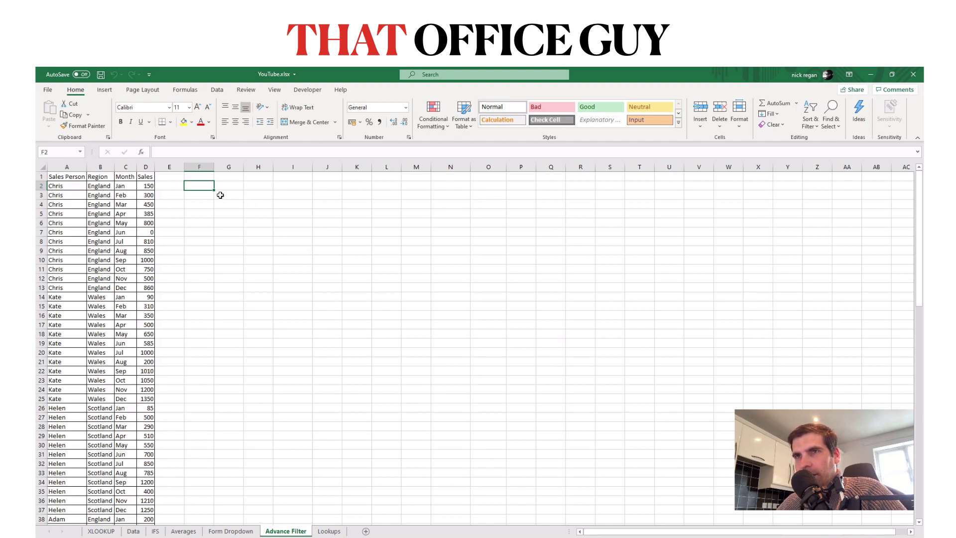
# Step: Widen columns A to D so Sales Person, Region, Month and Sales fit
pyautogui.hotkey('ctrl', 'Home')
pyautogui.hotkey('ctrl', 'a')
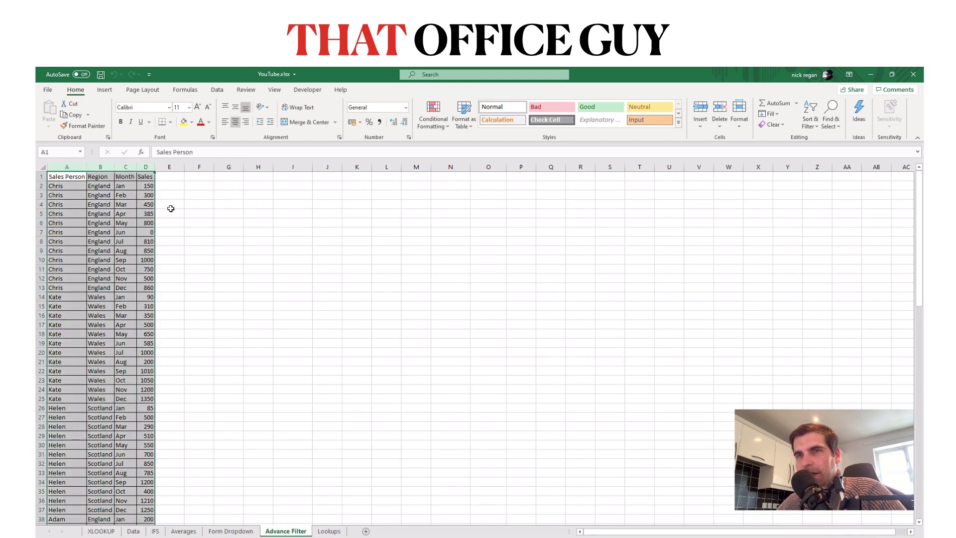
pyautogui.click(182, 214)
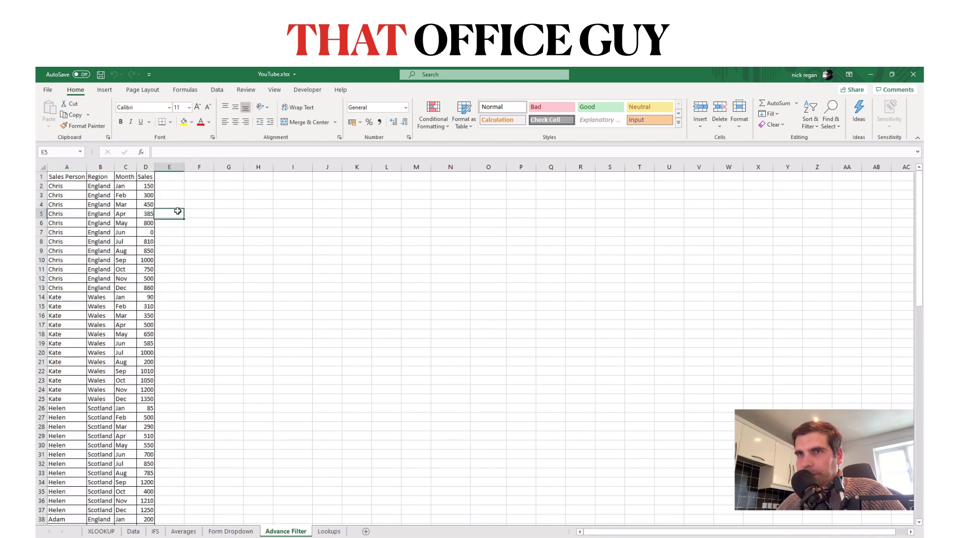
pyautogui.moveTo(86, 167); pyautogui.dragTo(224, 166)
pyautogui.click(269, 213)
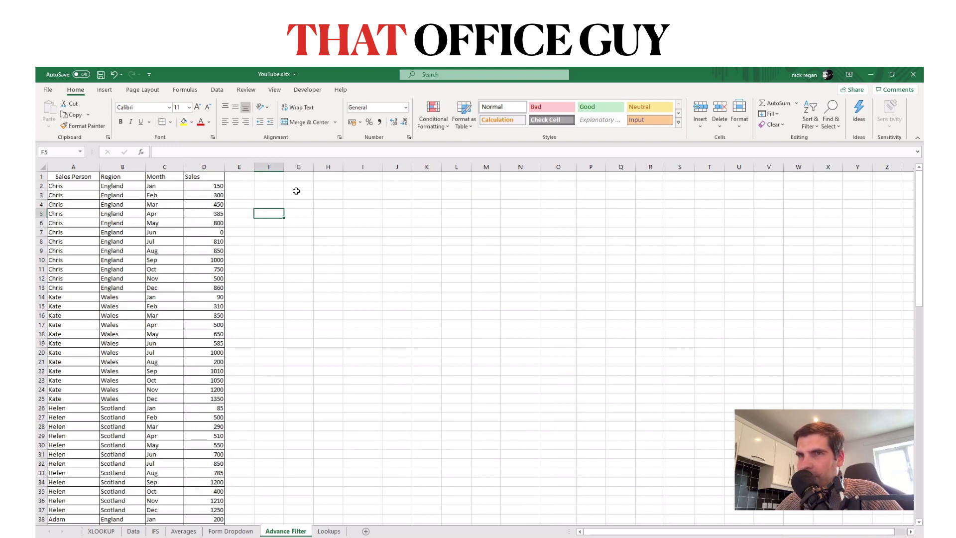
# Step: Point out the England region and month entries in the sales table
pyautogui.click(133, 184)
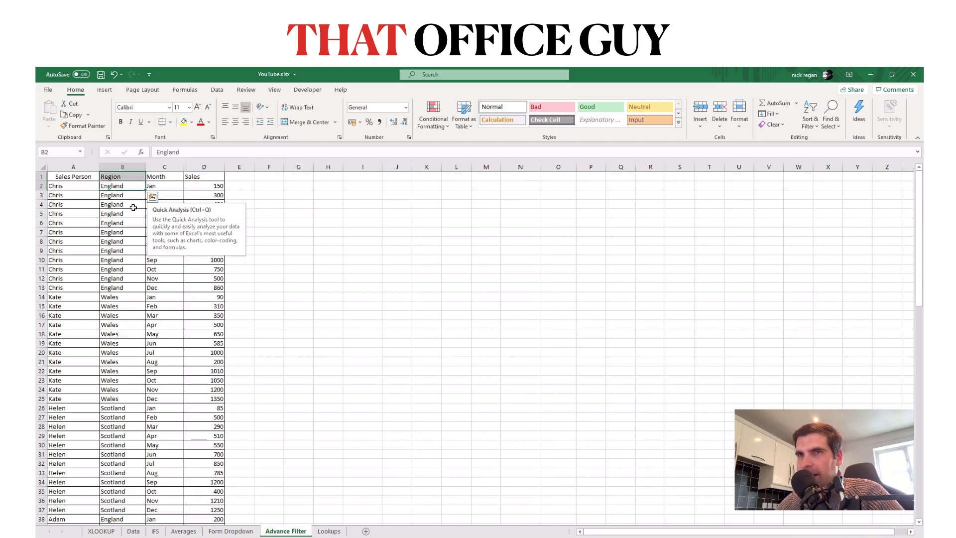
pyautogui.click(129, 197)
pyautogui.click(165, 204)
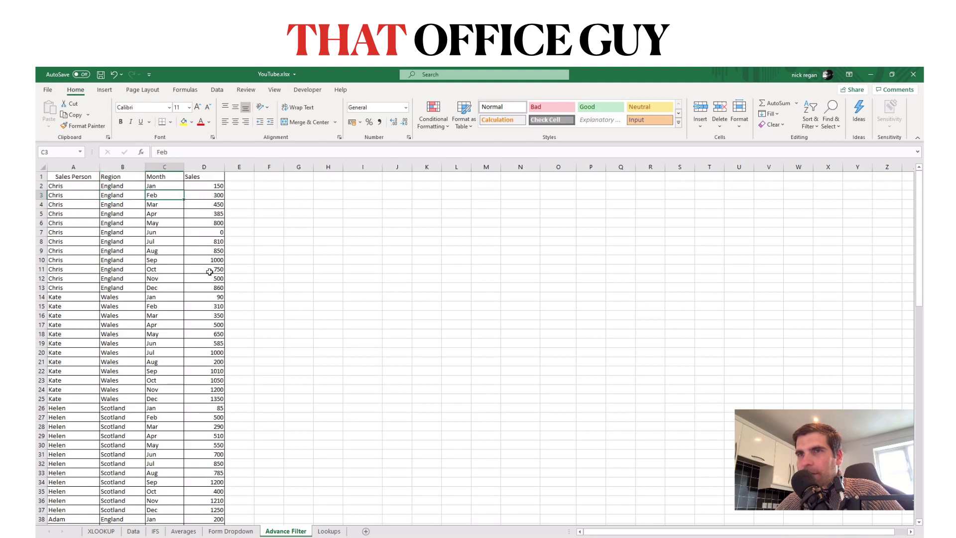
pyautogui.click(316, 213)
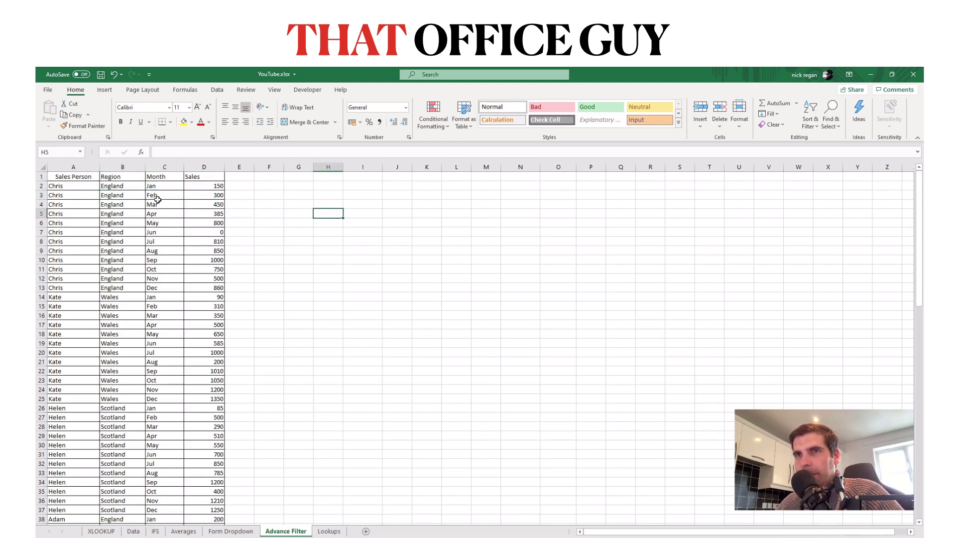
pyautogui.click(151, 179)
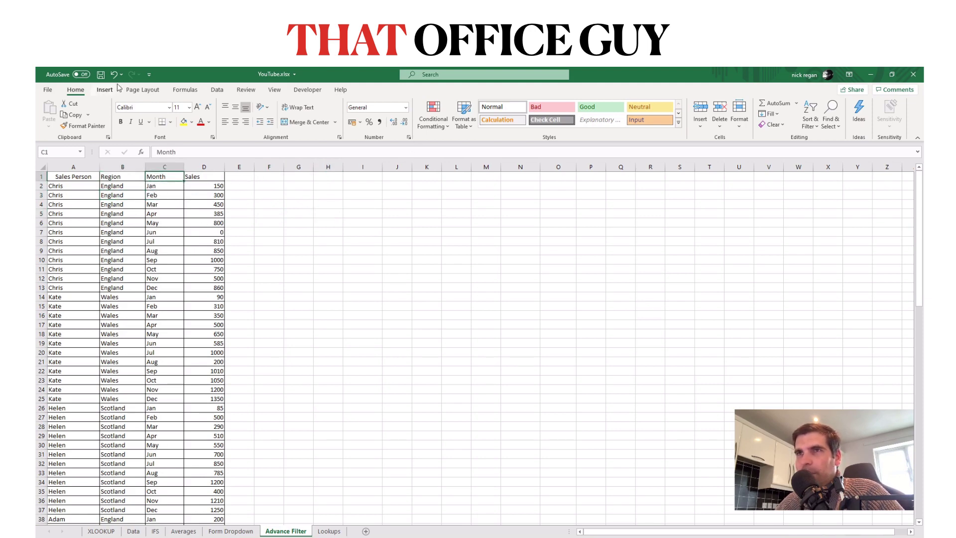
# Step: Turn on filtering and filter the table to Region England and Month Mar
pyautogui.click(217, 90)
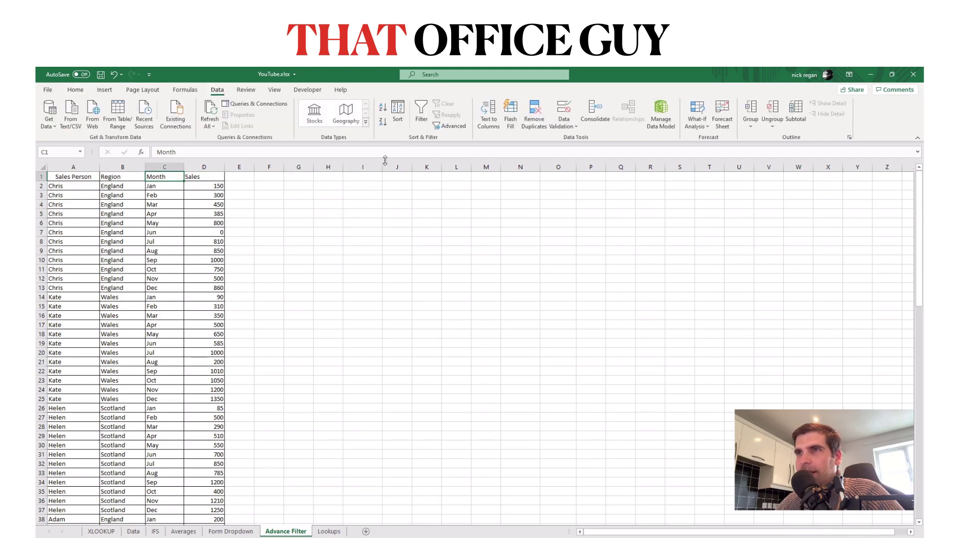
pyautogui.click(422, 114)
pyautogui.click(141, 177)
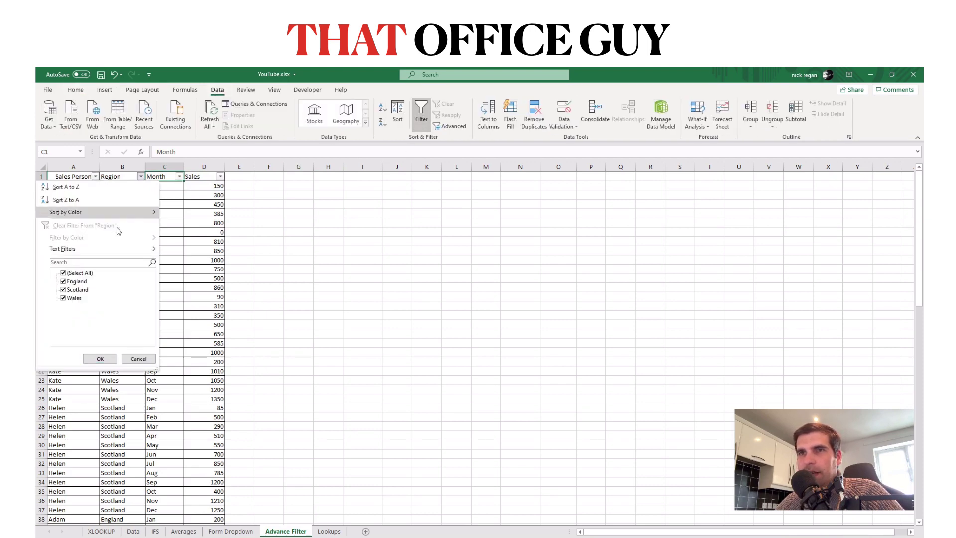
pyautogui.click(70, 273)
pyautogui.click(64, 282)
pyautogui.click(100, 359)
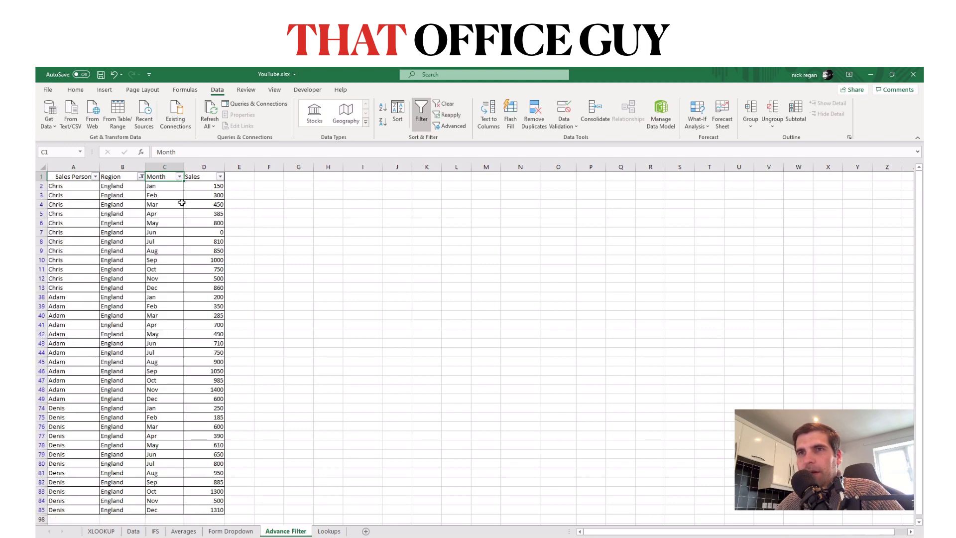
pyautogui.click(179, 177)
pyautogui.click(88, 273)
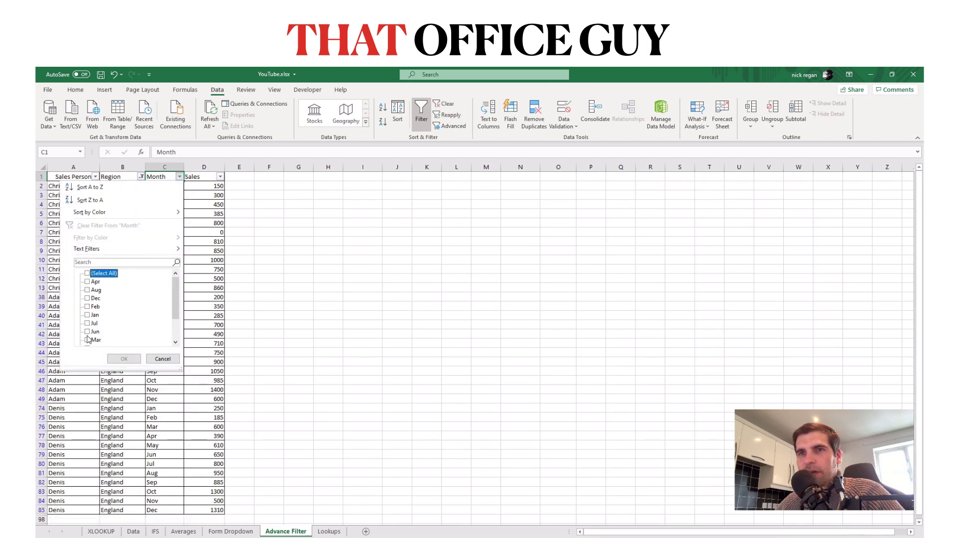
pyautogui.click(88, 340)
pyautogui.click(124, 358)
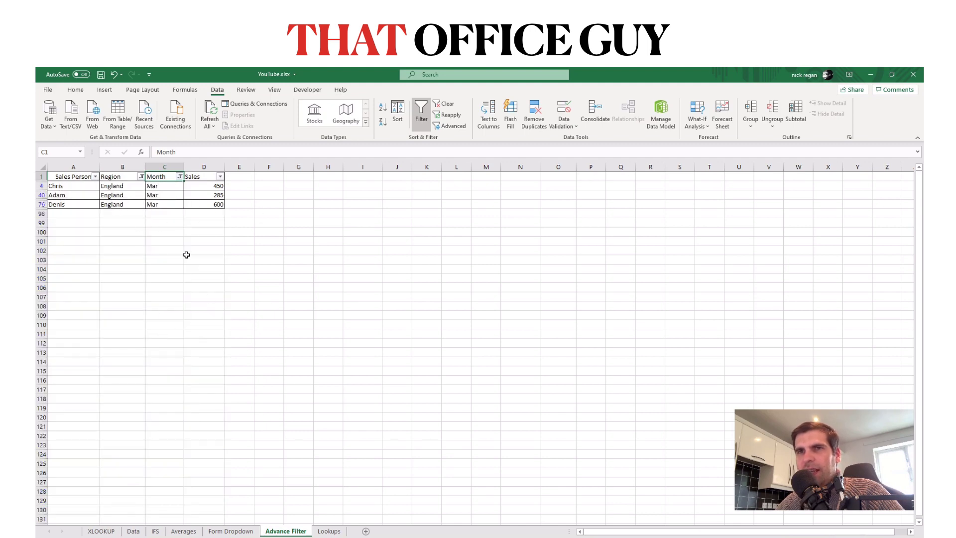
# Step: Copy the filtered England/Mar rows with headers and paste them as values at F1
pyautogui.moveTo(62, 177)
pyautogui.mouseDown()
pyautogui.moveTo(211, 210)
pyautogui.moveTo(64, 166)
pyautogui.mouseUp()
pyautogui.hotkey('ctrl', 'c')
pyautogui.click(278, 177)
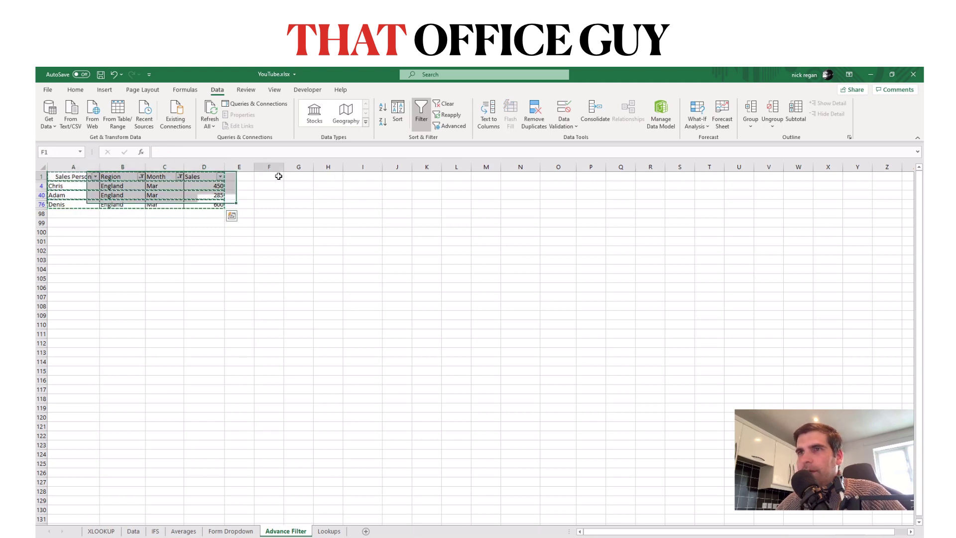
pyautogui.rightClick(278, 177)
pyautogui.click(316, 224)
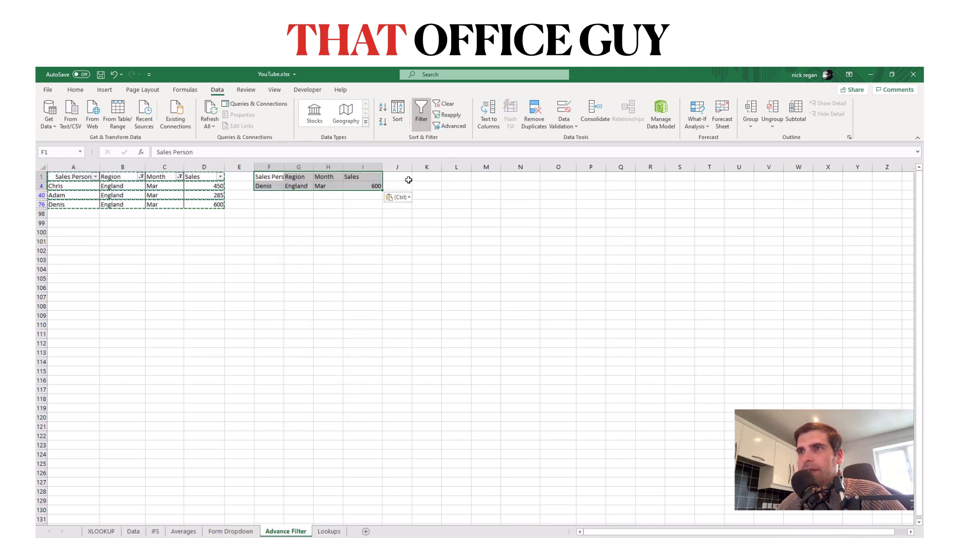
# Step: Turn off the filter and select the pasted results in F1:I4
pyautogui.click(421, 114)
pyautogui.click(361, 267)
pyautogui.click(311, 195)
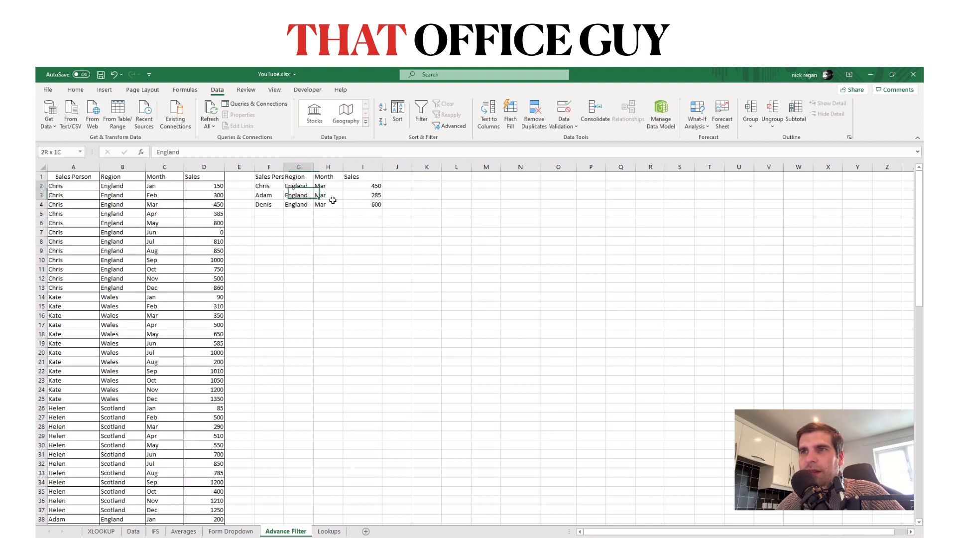
pyautogui.moveTo(312, 196); pyautogui.dragTo(379, 204)
pyautogui.click(361, 249)
# Step: Copy the Region and Month headers into K1:L1 and autofit columns K and L
pyautogui.moveTo(361, 249); pyautogui.dragTo(360, 261)
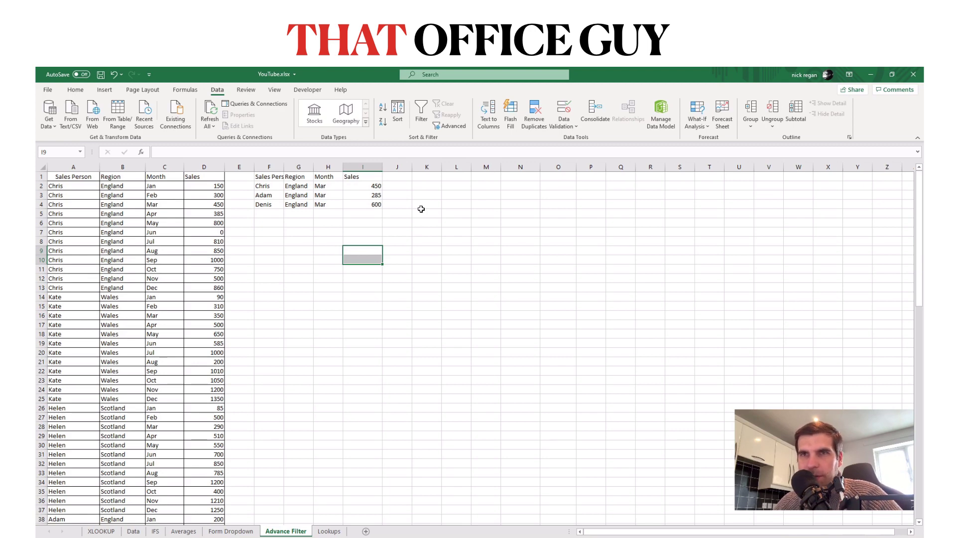
pyautogui.click(426, 178)
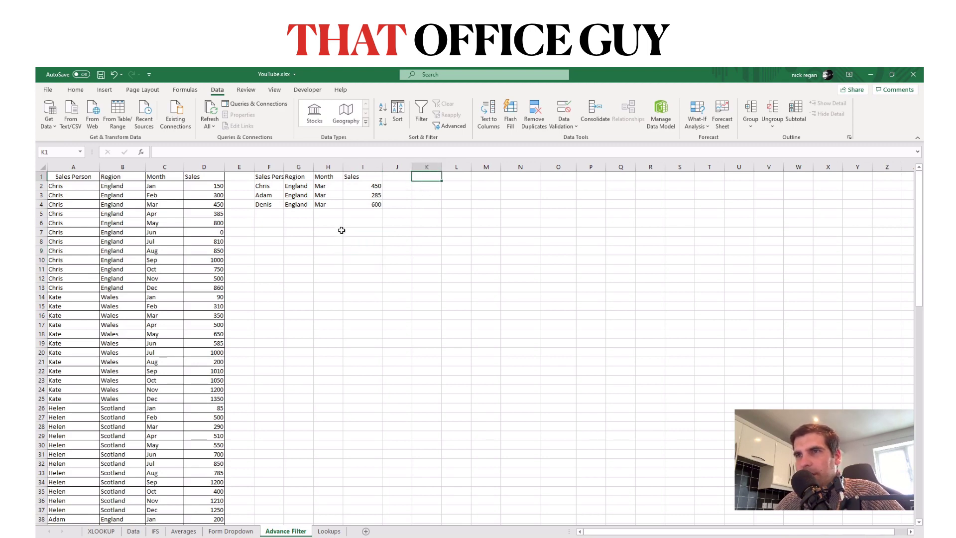
pyautogui.click(301, 195)
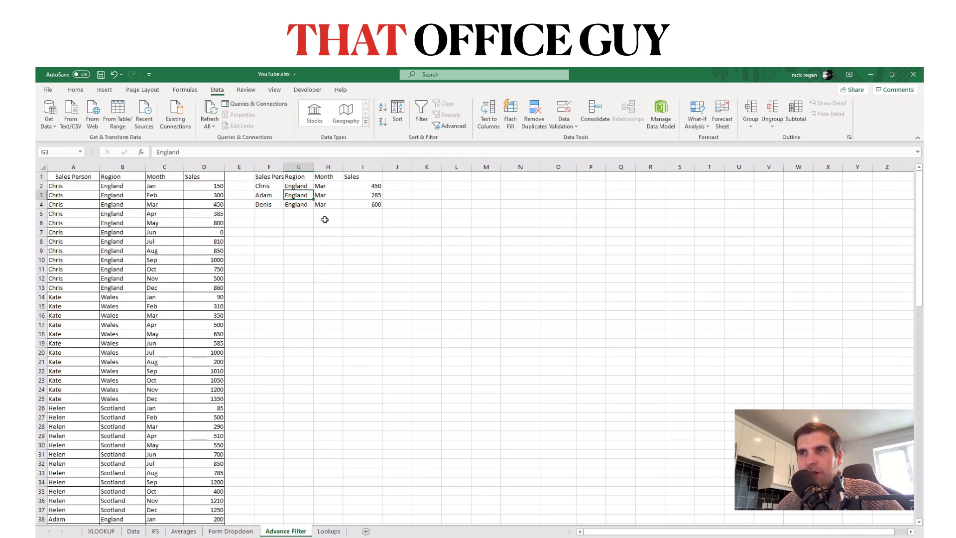
pyautogui.moveTo(112, 178); pyautogui.dragTo(154, 179)
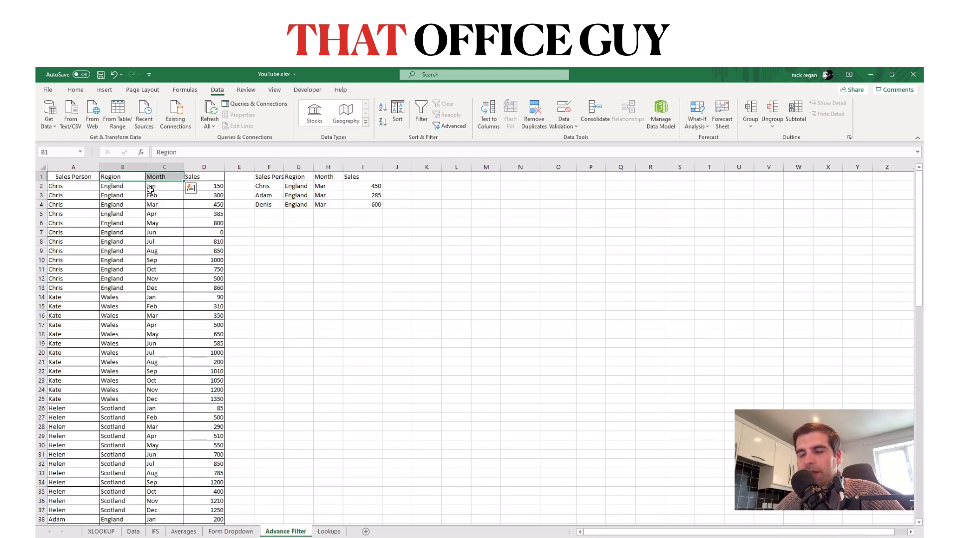
pyautogui.hotkey('ctrl', 'c')
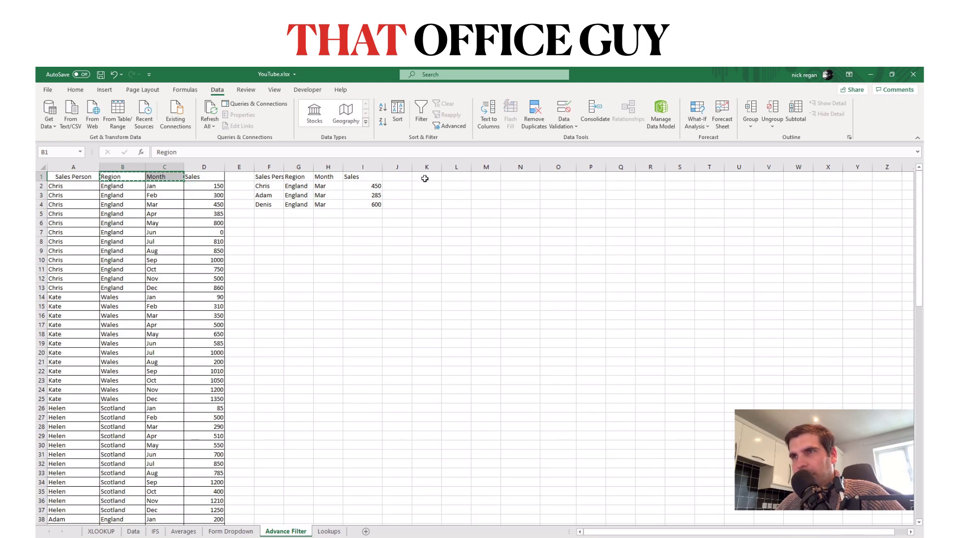
pyautogui.click(432, 178)
pyautogui.hotkey('ctrl', 'v')
pyautogui.doubleClick(442, 167)
pyautogui.doubleClick(465, 168)
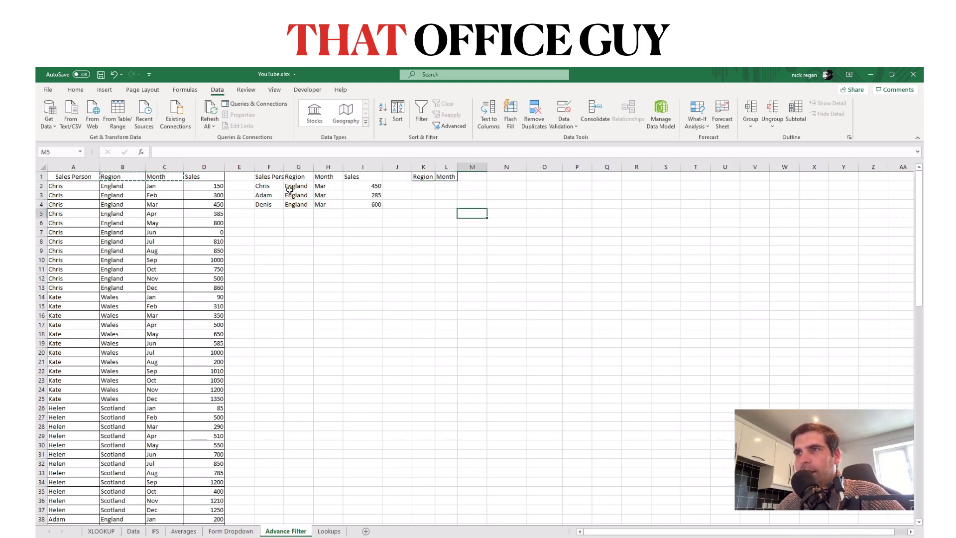
# Step: Copy England and Mar from G3:H3 into K2:L2, then autofit column K
pyautogui.click(131, 187)
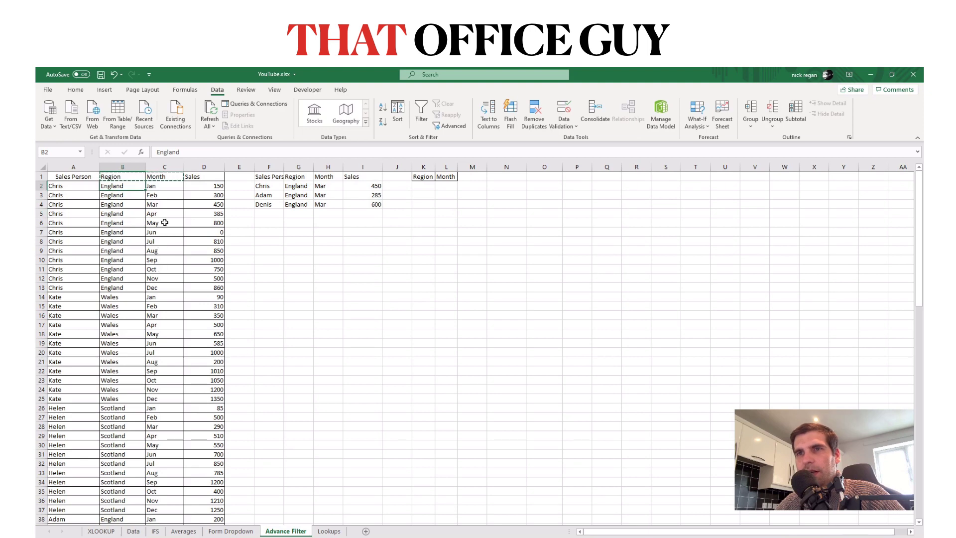
pyautogui.keyDown('ctrl'); pyautogui.click(157, 316); pyautogui.keyUp('ctrl')
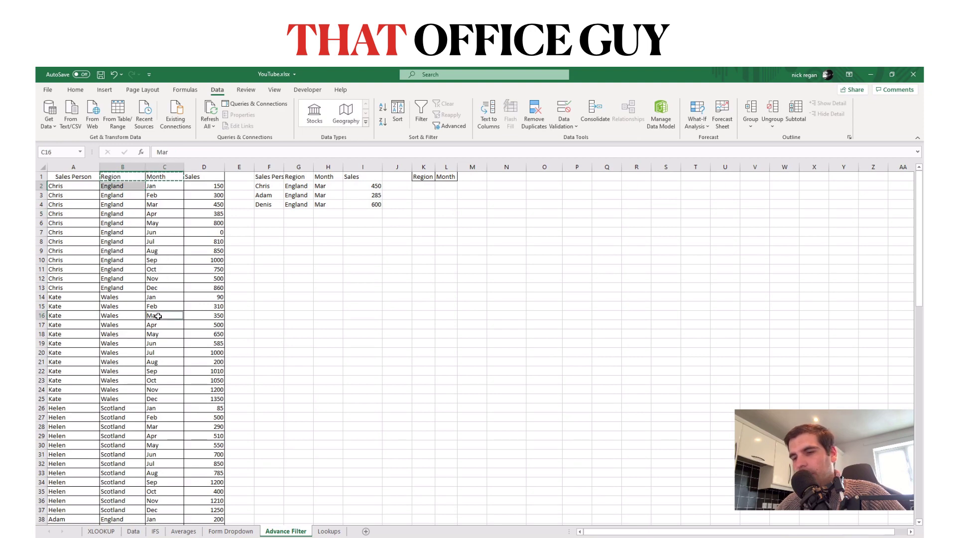
pyautogui.hotkey('ctrl', 'c')
pyautogui.click(493, 342)
pyautogui.click(151, 213)
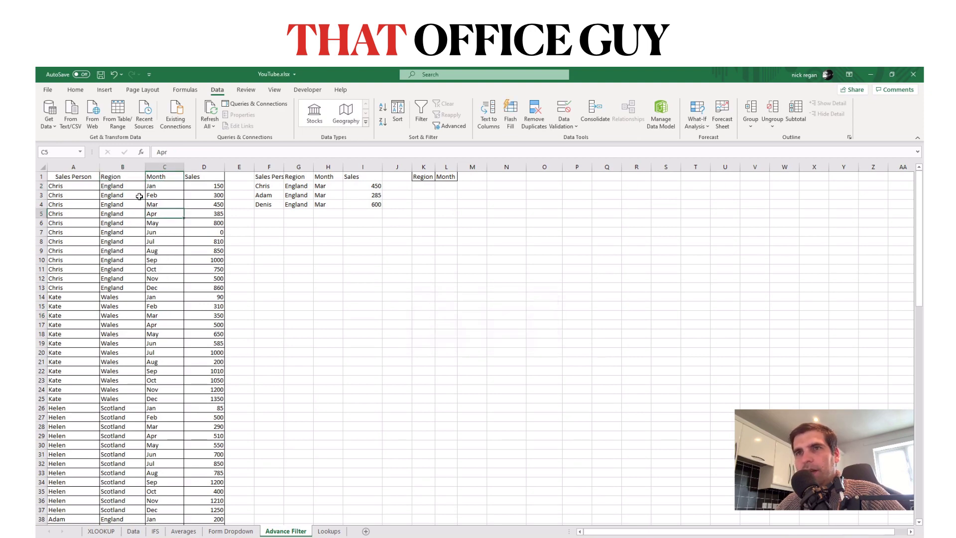
pyautogui.moveTo(297, 196); pyautogui.dragTo(318, 197)
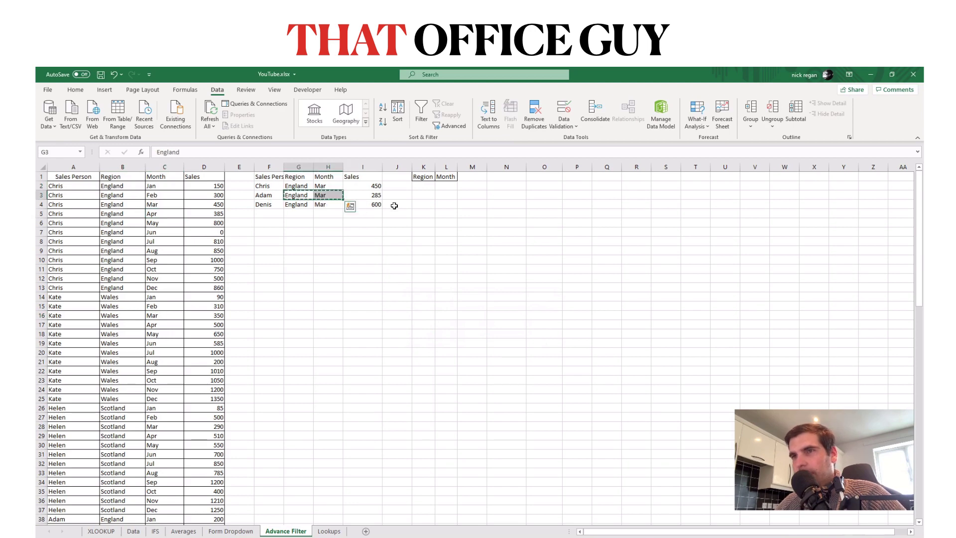
pyautogui.click(423, 186)
pyautogui.hotkey('ctrl', 'v')
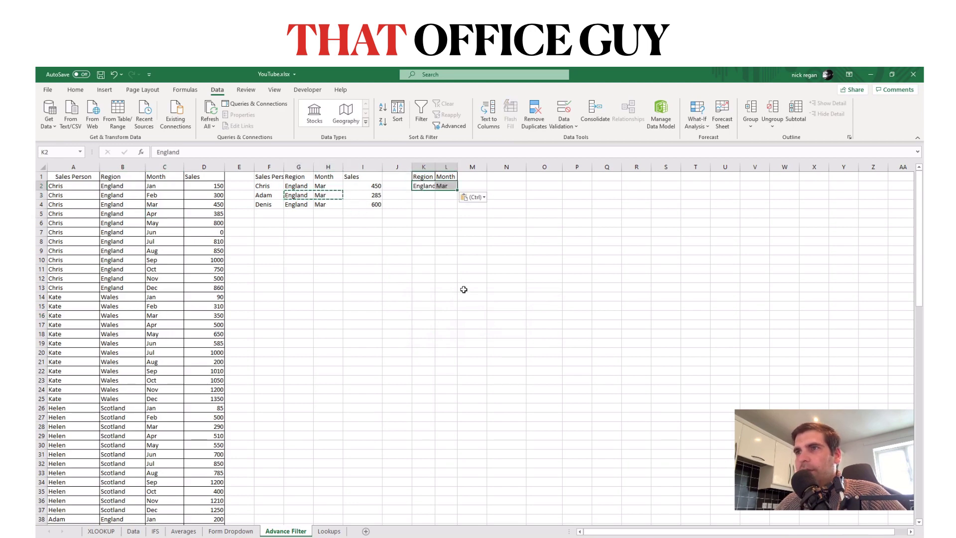
pyautogui.click(446, 223)
pyautogui.doubleClick(438, 166)
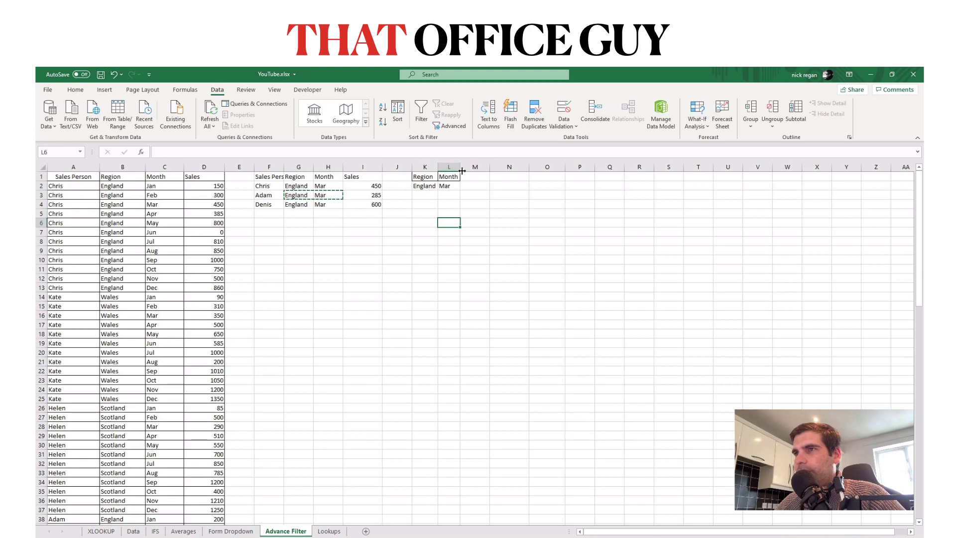
# Step: Widen the criteria columns and apply All Borders to the K1:L2 criteria block
pyautogui.moveTo(423, 177); pyautogui.dragTo(452, 186)
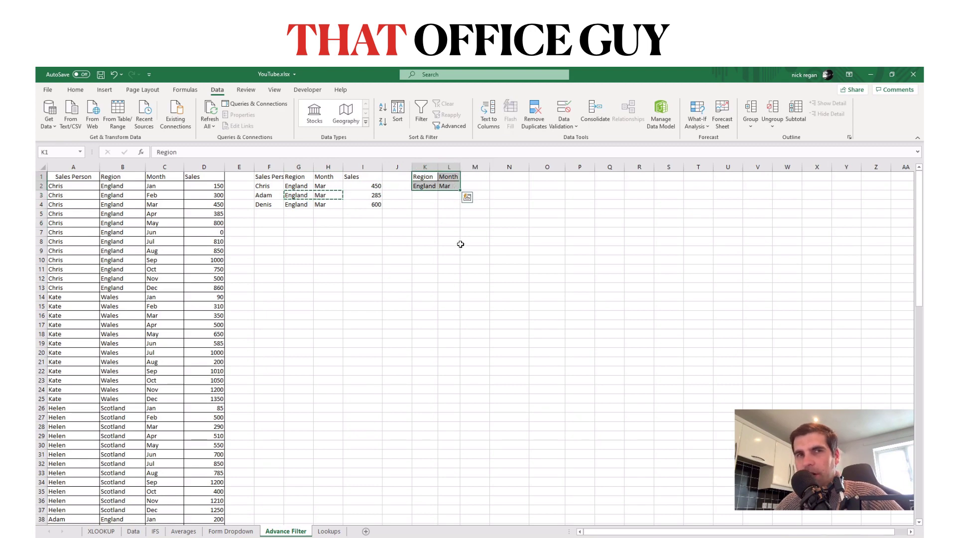
pyautogui.moveTo(438, 166)
pyautogui.mouseDown()
pyautogui.moveTo(476, 169)
pyautogui.moveTo(451, 187)
pyautogui.moveTo(426, 177)
pyautogui.mouseUp()
pyautogui.click(439, 250)
pyautogui.click(75, 90)
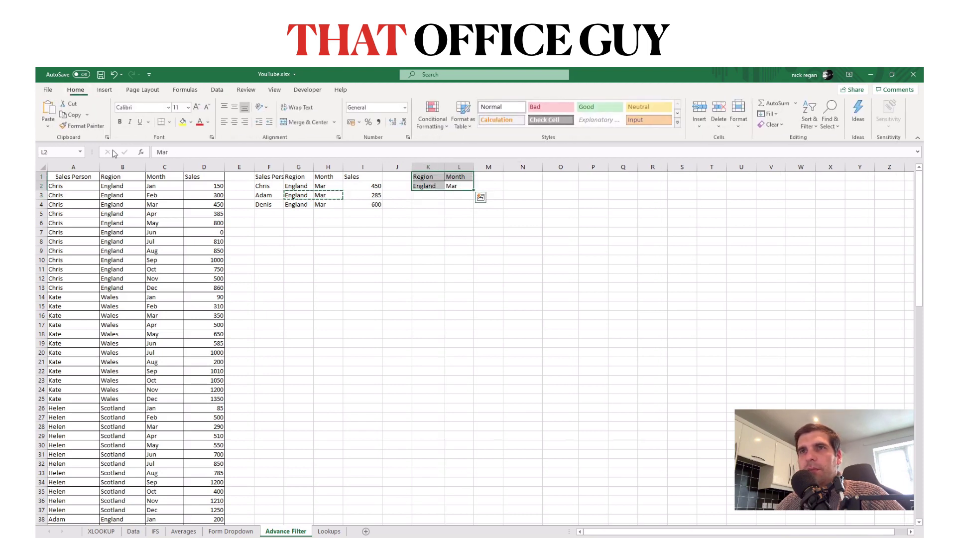
pyautogui.click(170, 122)
pyautogui.click(189, 214)
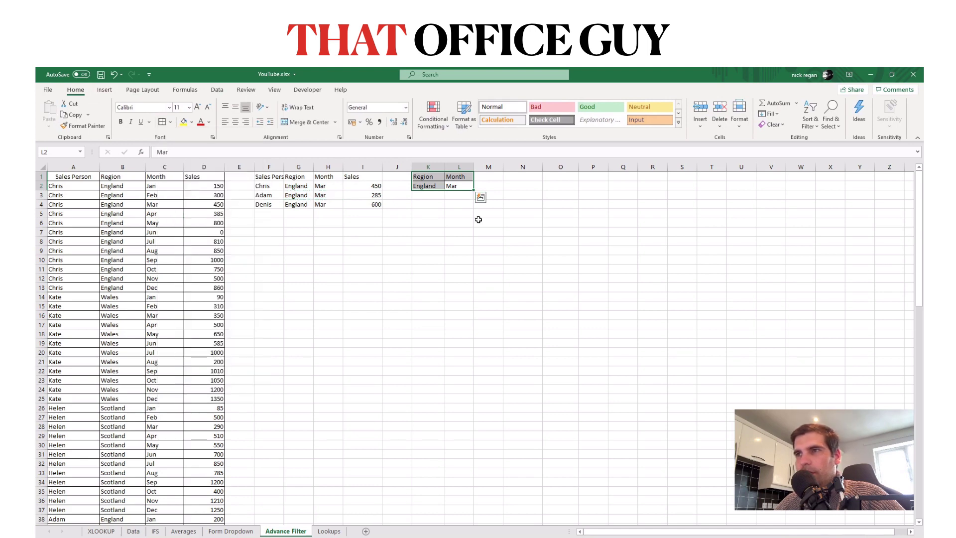
pyautogui.click(487, 223)
# Step: Shade the K1:L1 criteria headers and the A1:D1 header row grey, then select N1
pyautogui.moveTo(441, 175); pyautogui.dragTo(454, 178)
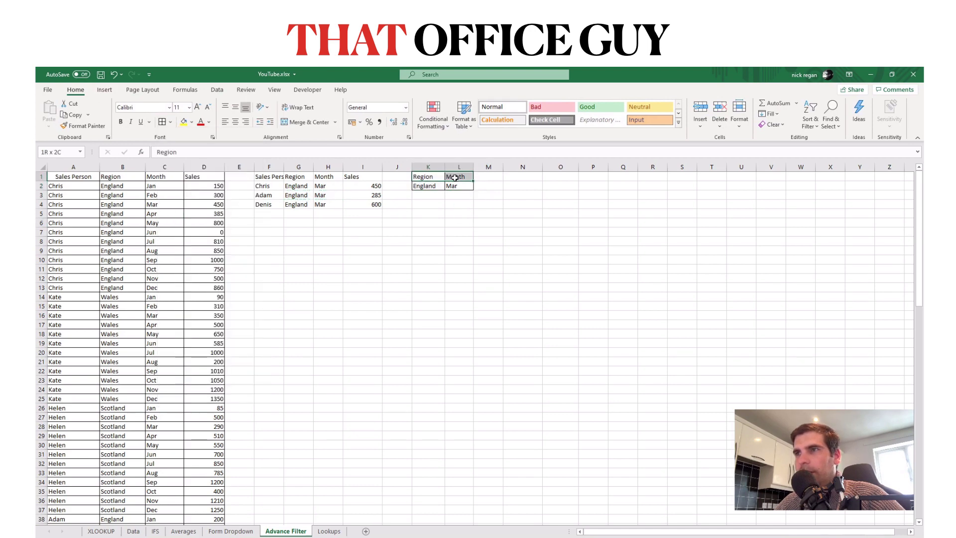
pyautogui.click(192, 122)
pyautogui.click(183, 172)
pyautogui.click(518, 222)
pyautogui.moveTo(429, 176); pyautogui.dragTo(452, 183)
pyautogui.click(418, 260)
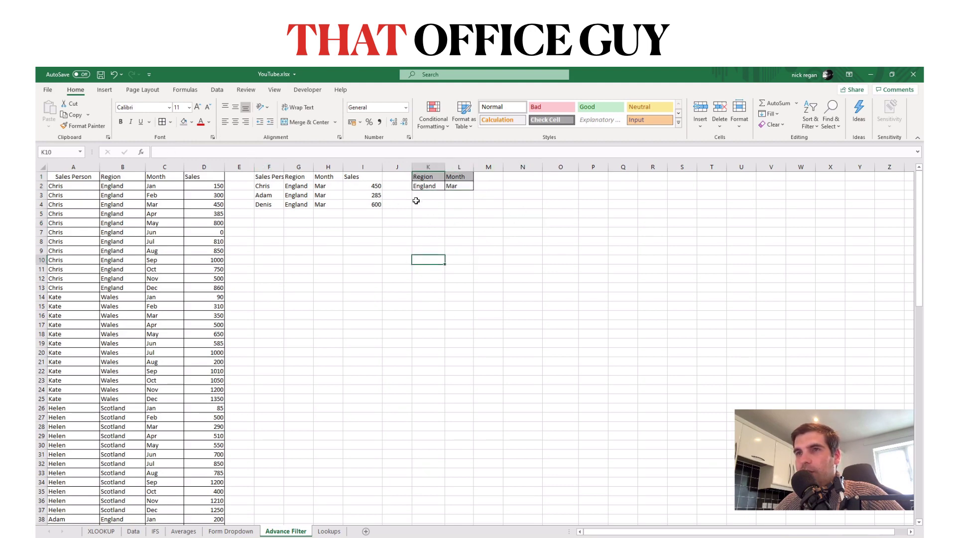
pyautogui.moveTo(74, 177); pyautogui.dragTo(197, 177)
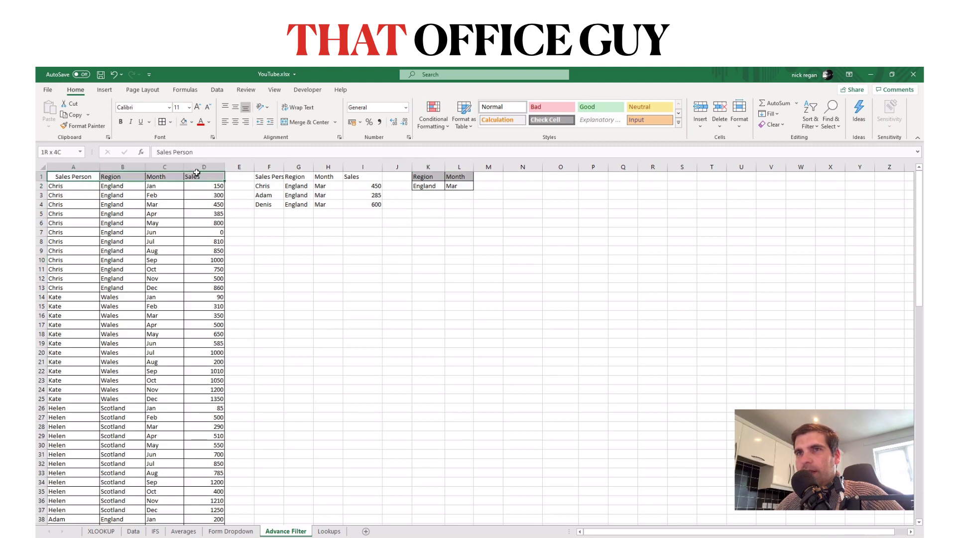
pyautogui.click(184, 122)
pyautogui.click(331, 269)
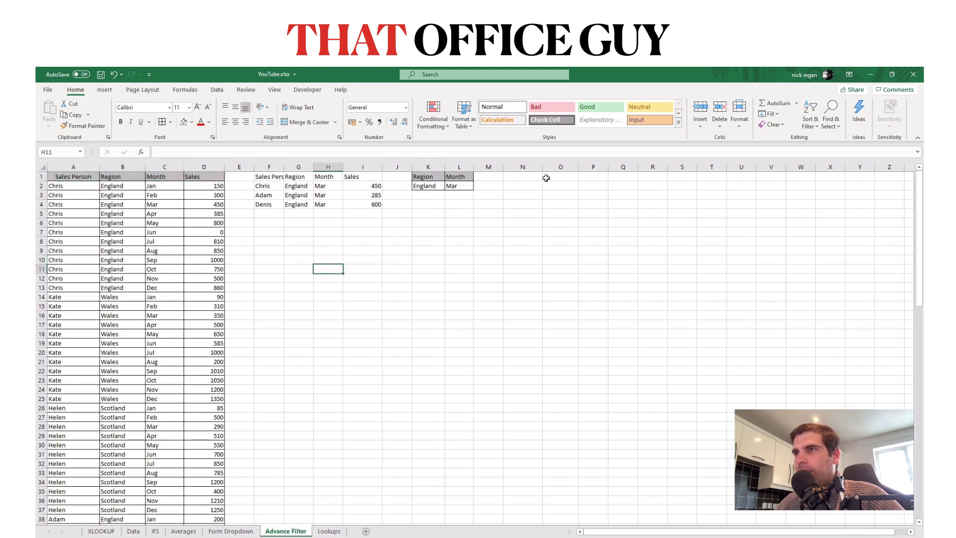
pyautogui.click(526, 178)
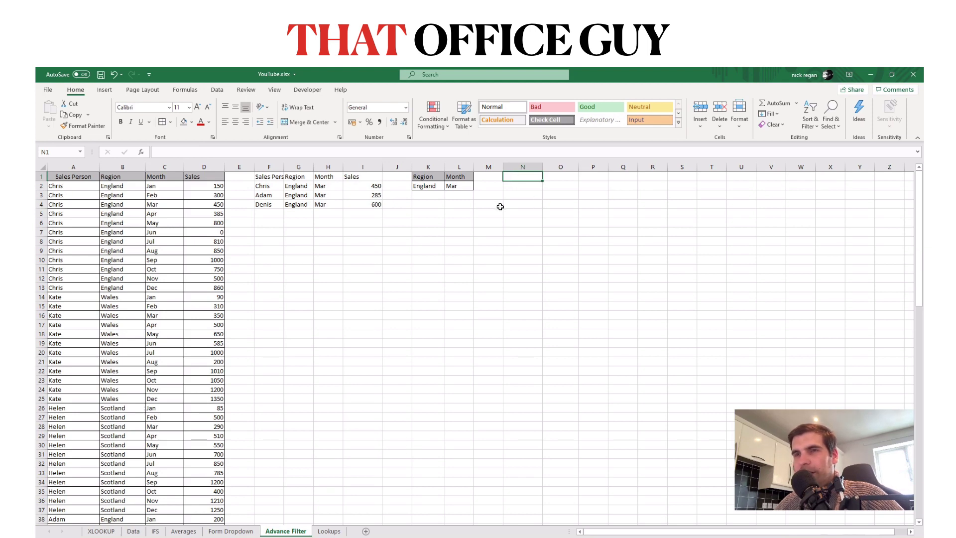
pyautogui.click(217, 90)
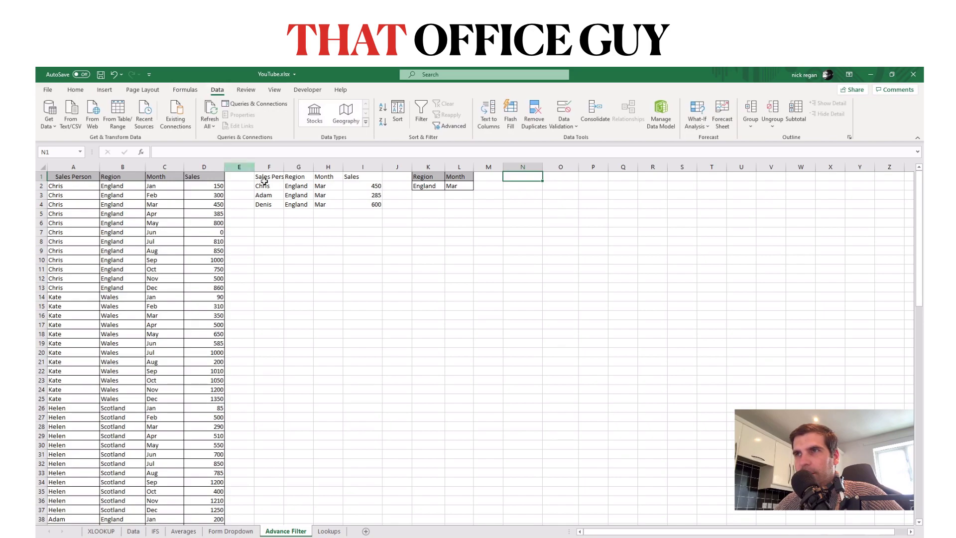
# Step: In Advanced Filter, choose Copy to another location and set the list range to columns A:D
pyautogui.click(453, 126)
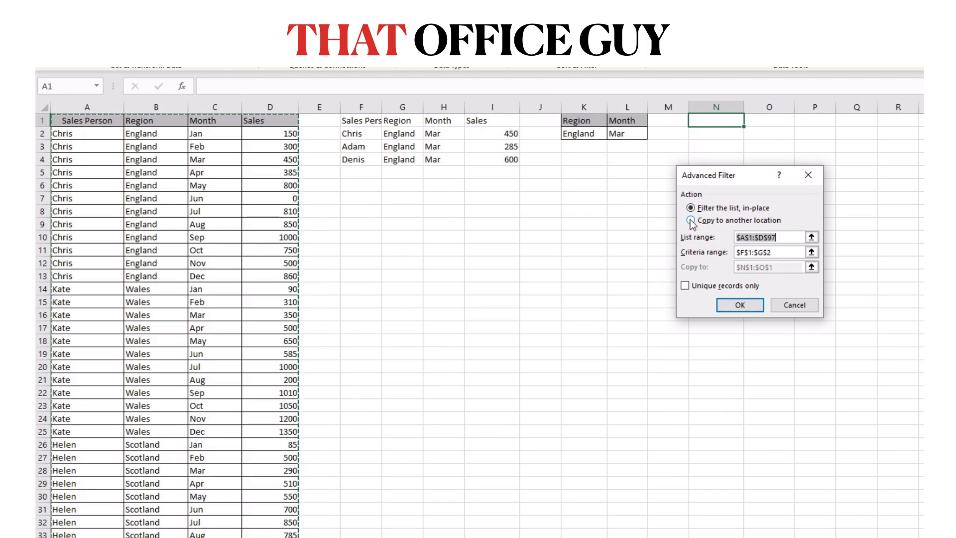
pyautogui.click(692, 220)
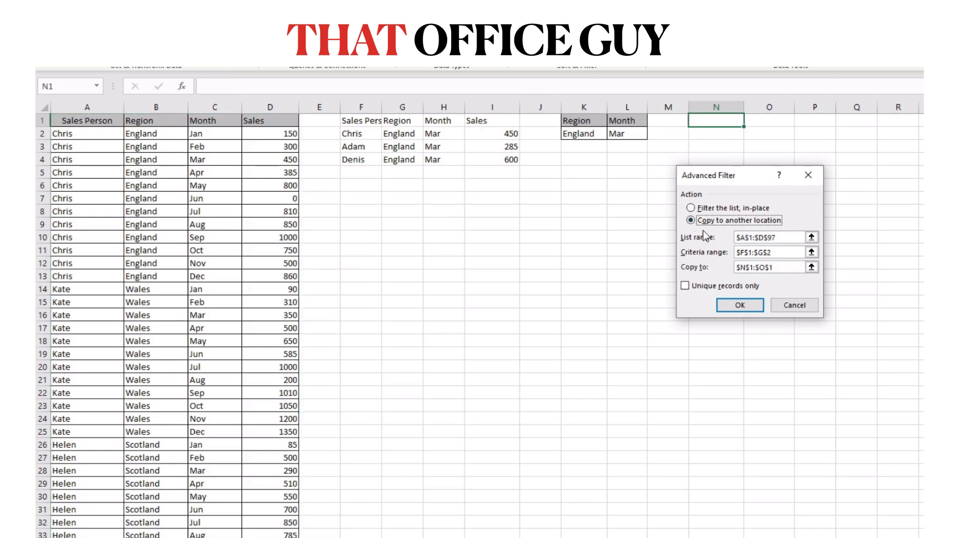
pyautogui.moveTo(770, 239); pyautogui.dragTo(722, 240)
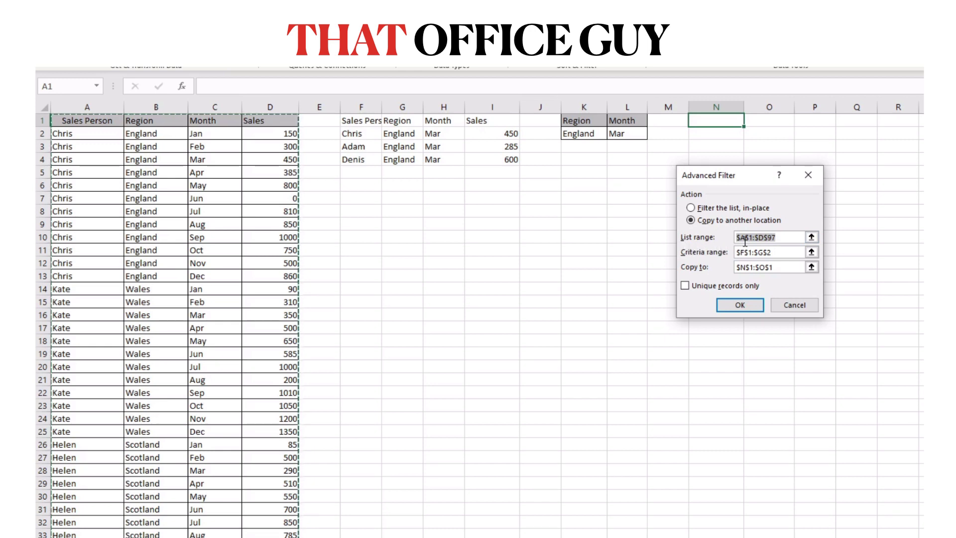
pyautogui.moveTo(88, 108); pyautogui.dragTo(270, 108)
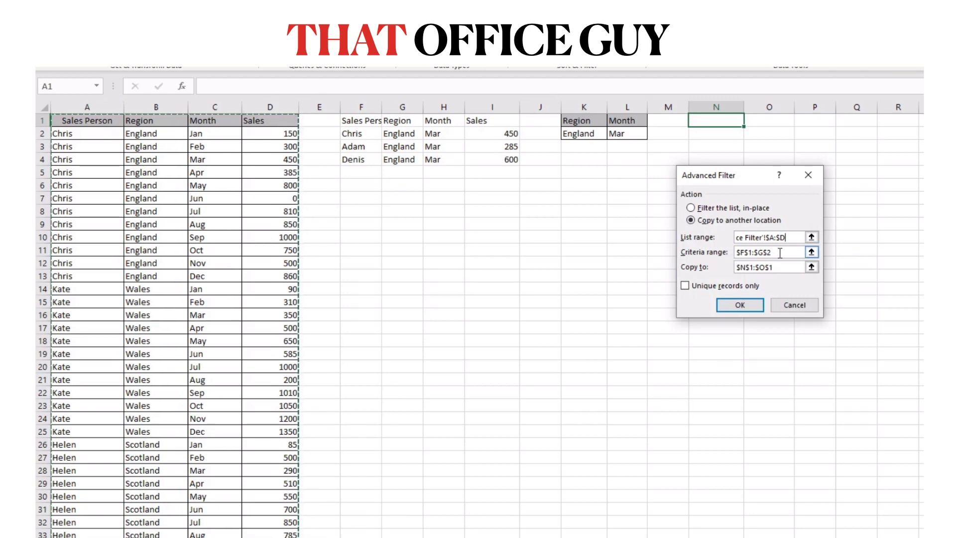
pyautogui.moveTo(779, 253); pyautogui.dragTo(732, 255)
# Step: Set the criteria range to K1:L2 and the Copy to destination to cell N1
pyautogui.moveTo(577, 122); pyautogui.dragTo(629, 134)
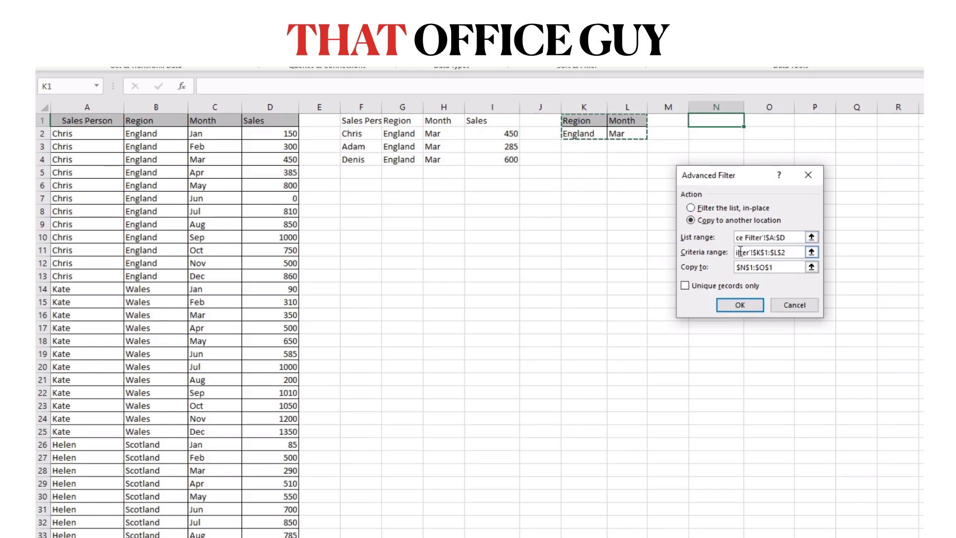
pyautogui.click(745, 268)
pyautogui.moveTo(772, 268); pyautogui.dragTo(678, 269)
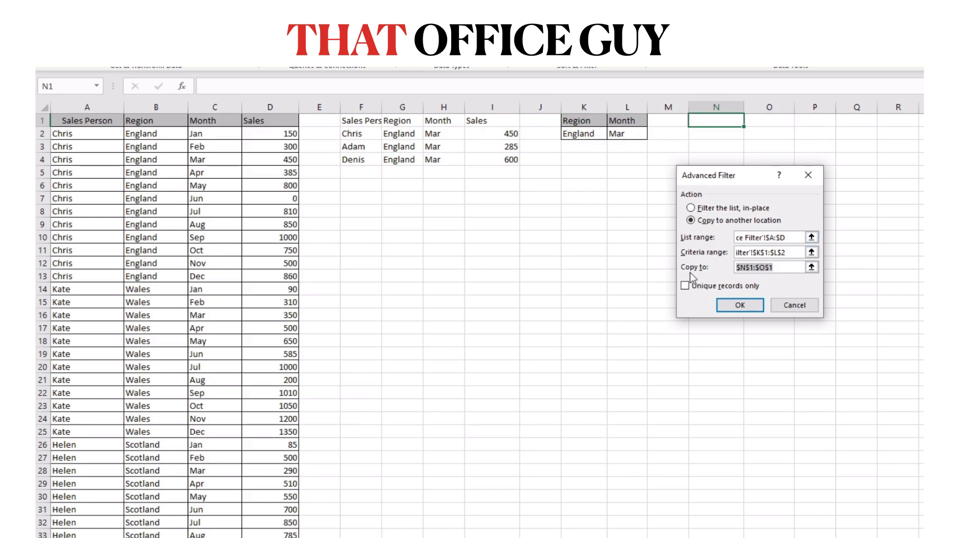
pyautogui.click(718, 121)
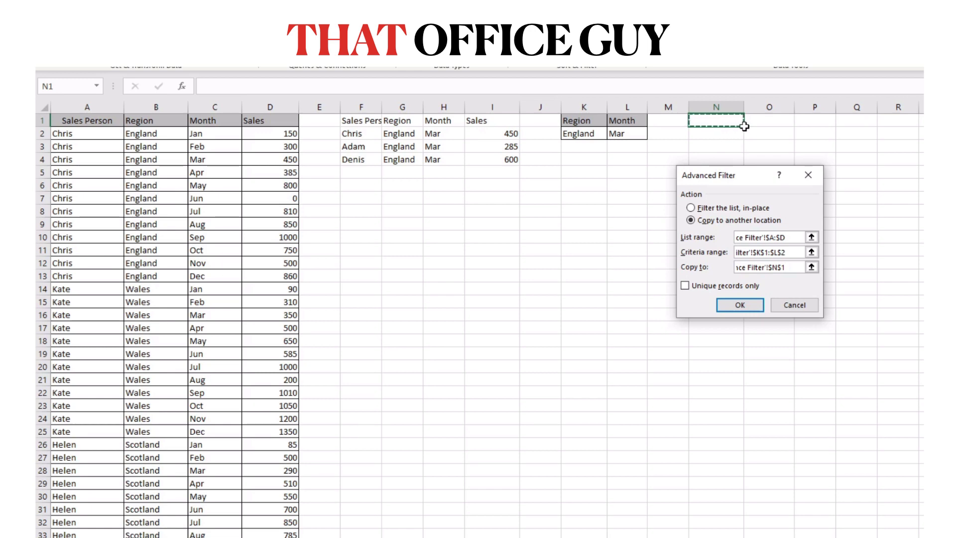
# Step: Run the advanced filter and compare the N1:Q4 results with the F1:I4 table
pyautogui.click(735, 306)
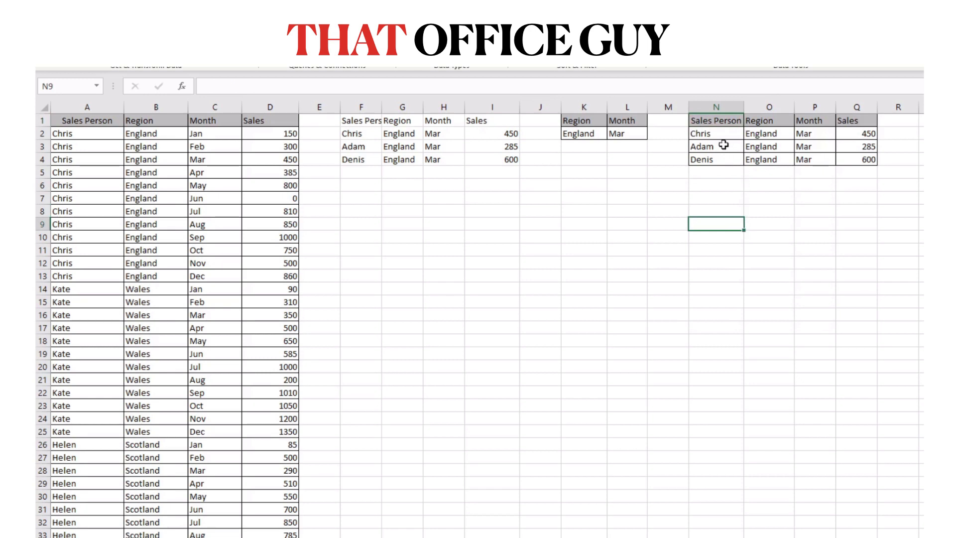
pyautogui.moveTo(719, 124); pyautogui.dragTo(844, 160)
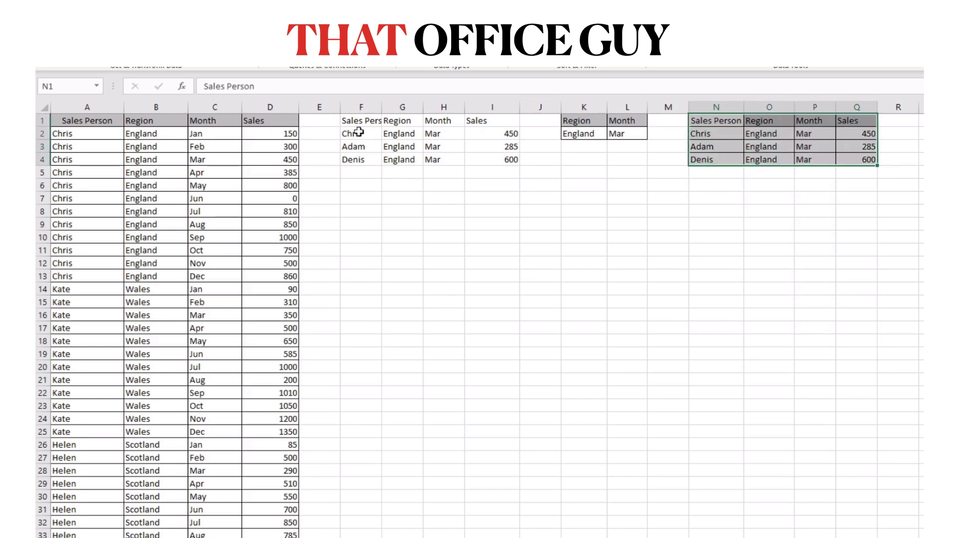
pyautogui.click(232, 122)
pyautogui.click(563, 122)
pyautogui.moveTo(713, 120); pyautogui.dragTo(856, 159)
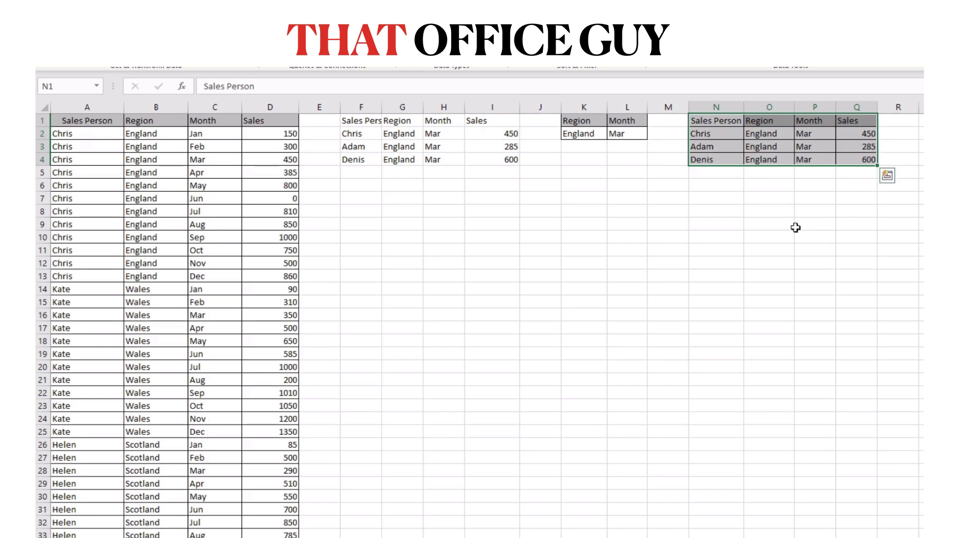
pyautogui.click(358, 134)
pyautogui.moveTo(356, 122); pyautogui.dragTo(507, 169)
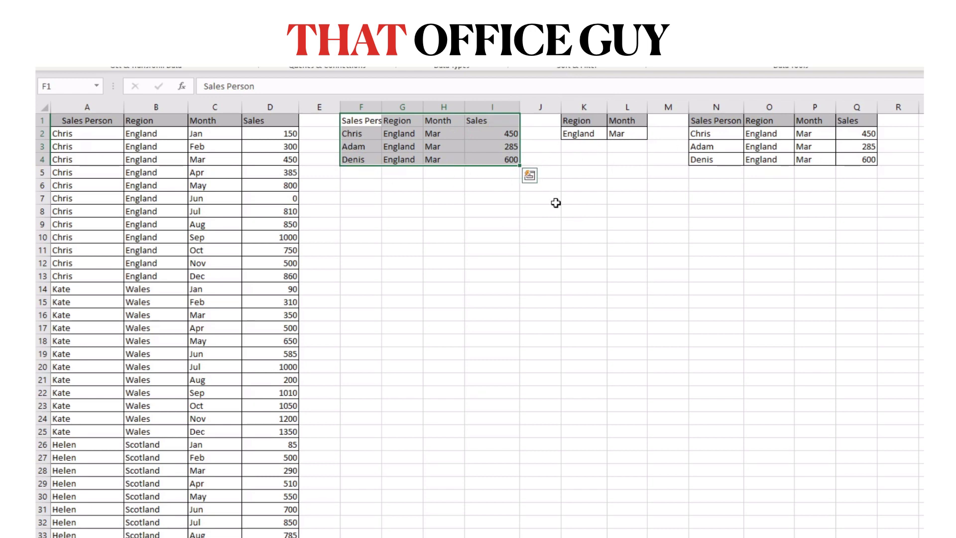
pyautogui.click(678, 226)
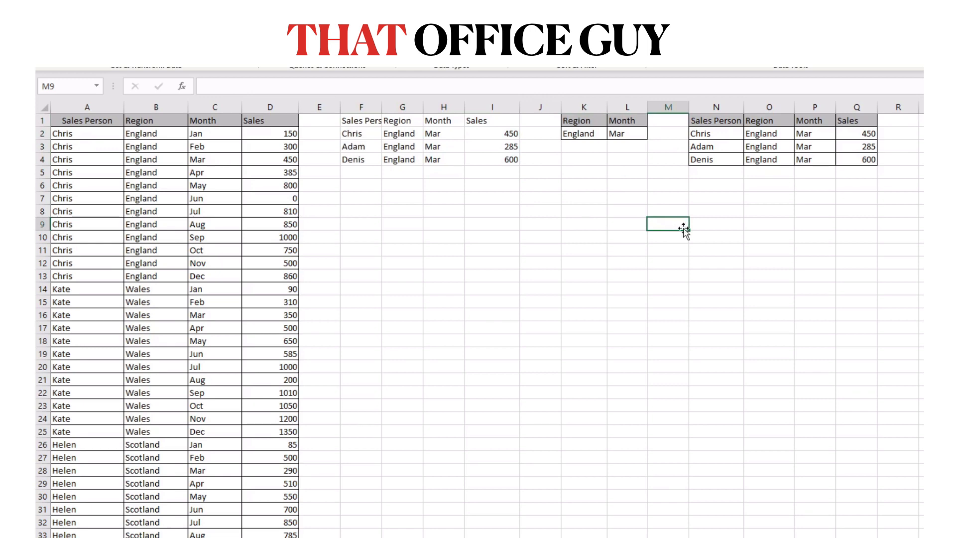
# Step: Move the extracted England/Mar table from N1:Q4 down to F6:I9
pyautogui.moveTo(766, 107); pyautogui.dragTo(801, 114)
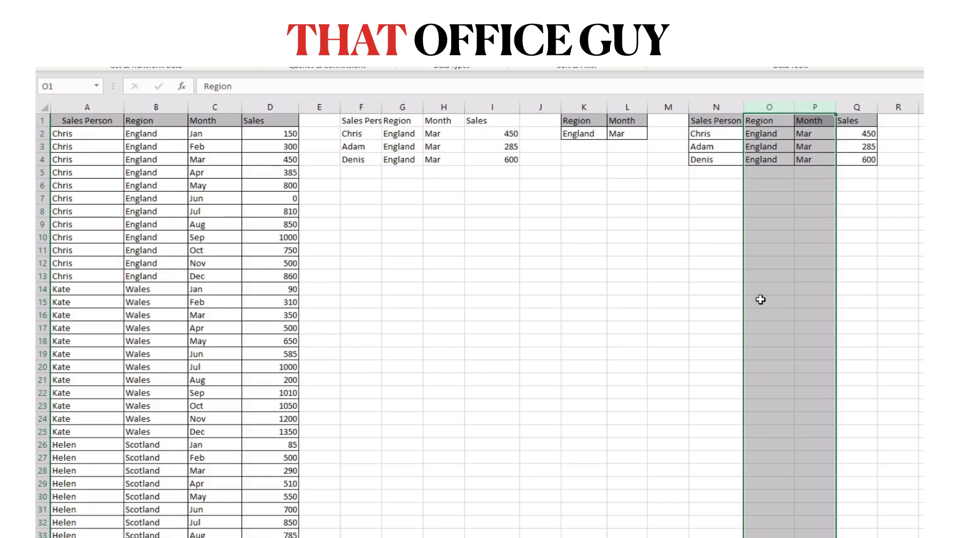
pyautogui.moveTo(720, 125); pyautogui.dragTo(728, 160)
pyautogui.moveTo(850, 122); pyautogui.dragTo(857, 160)
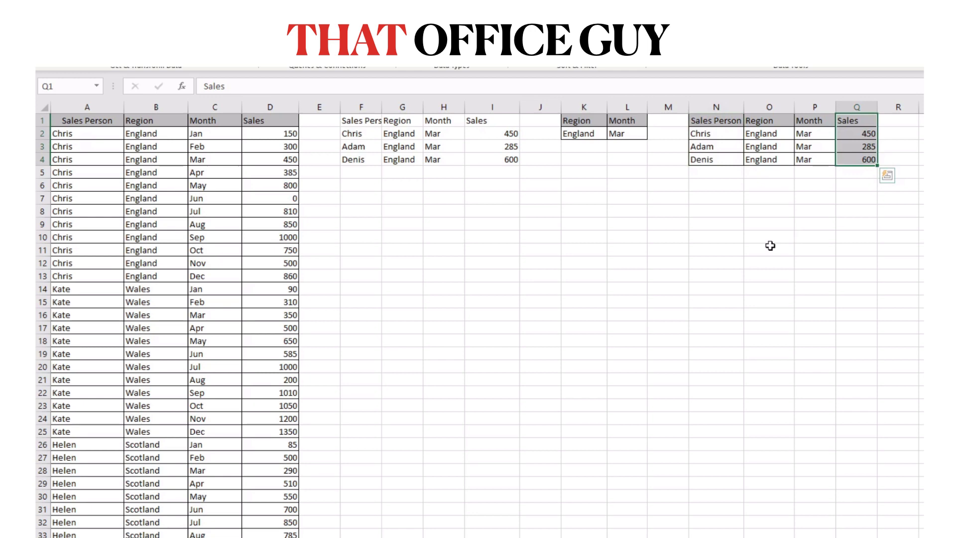
pyautogui.click(668, 209)
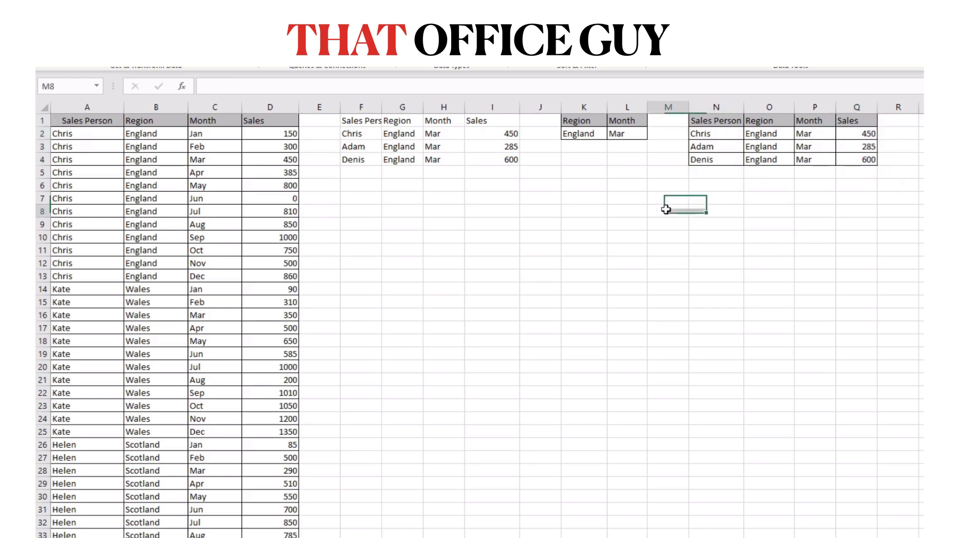
pyautogui.click(705, 121)
pyautogui.moveTo(745, 128); pyautogui.dragTo(857, 159)
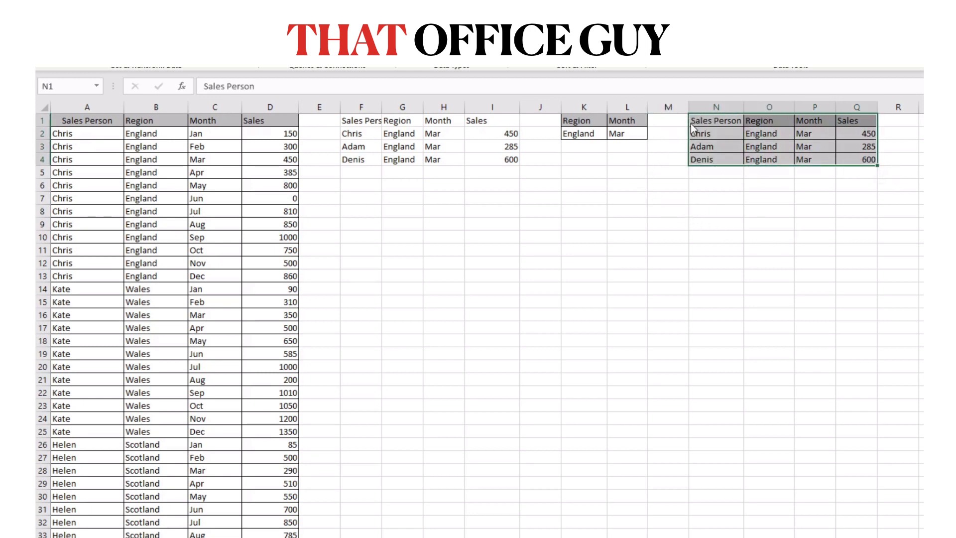
pyautogui.moveTo(691, 123); pyautogui.dragTo(356, 190)
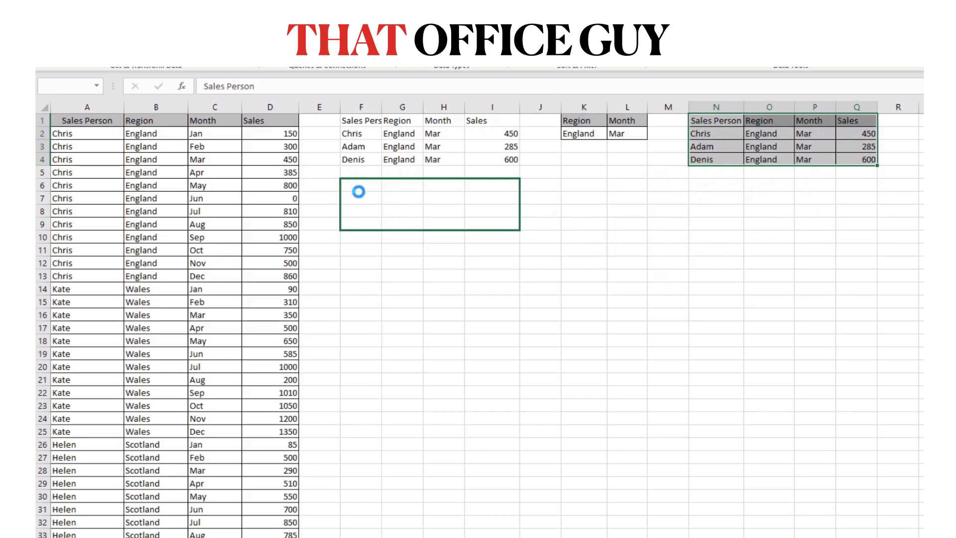
pyautogui.click(623, 209)
# Step: Autofit column F and copy the Sales Person and Sales headers into K6:L6
pyautogui.doubleClick(382, 107)
pyautogui.press('Up')
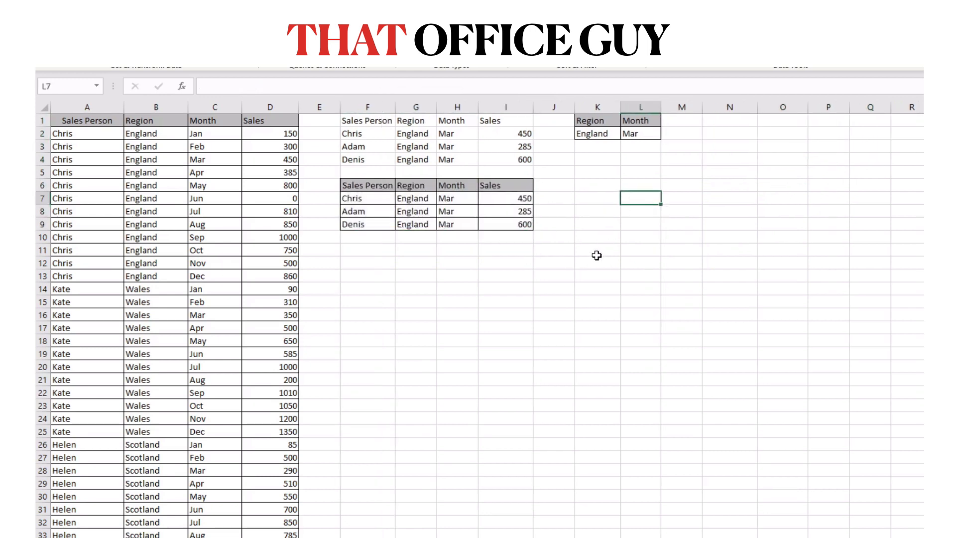
pyautogui.click(583, 184)
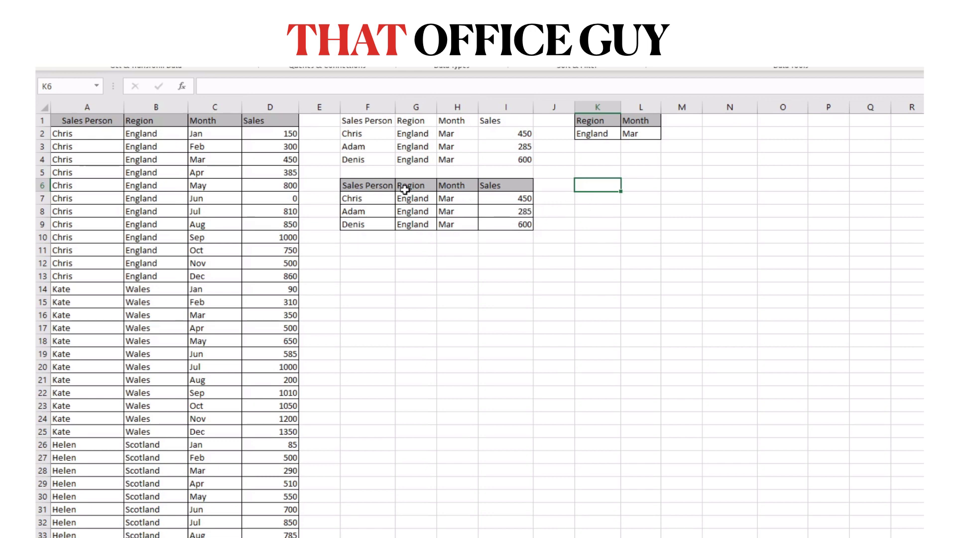
pyautogui.click(381, 187)
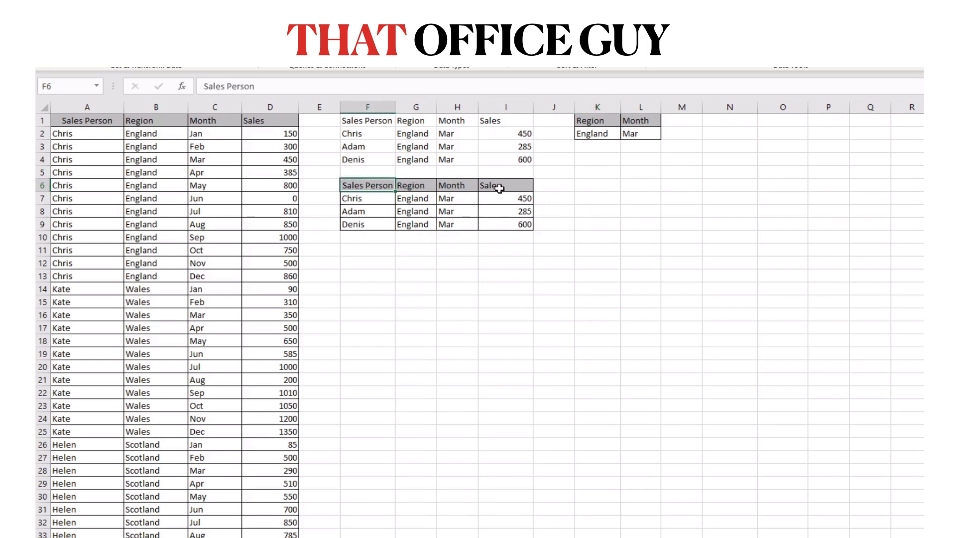
pyautogui.keyDown('ctrl'); pyautogui.click(500, 188); pyautogui.keyUp('ctrl')
pyautogui.hotkey('ctrl', 'c')
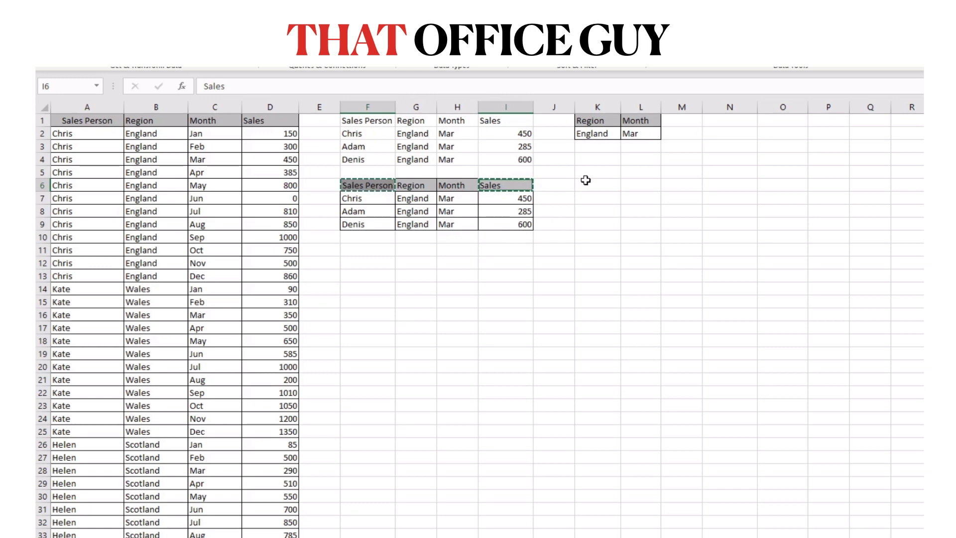
pyautogui.click(588, 185)
pyautogui.hotkey('ctrl', 'v')
pyautogui.click(641, 235)
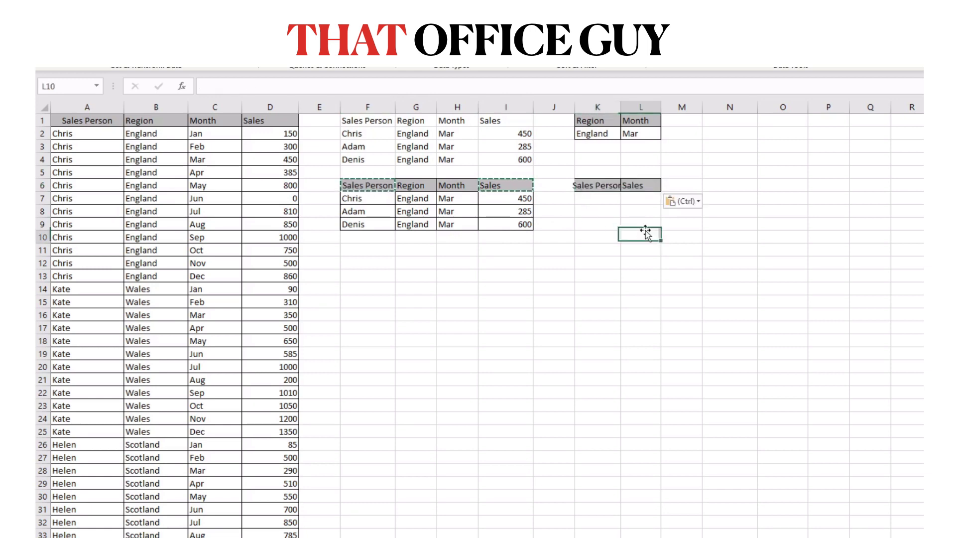
# Step: Widen columns K and L to fit the Sales Person and Sales headers
pyautogui.doubleClick(621, 107)
pyautogui.doubleClick(669, 107)
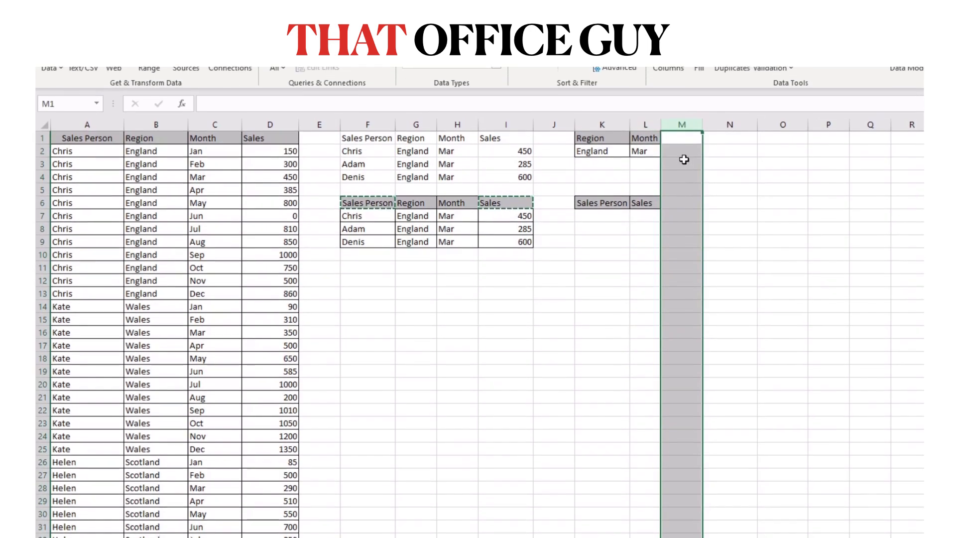
pyautogui.click(681, 146)
pyautogui.moveTo(661, 131); pyautogui.dragTo(678, 134)
pyautogui.click(654, 248)
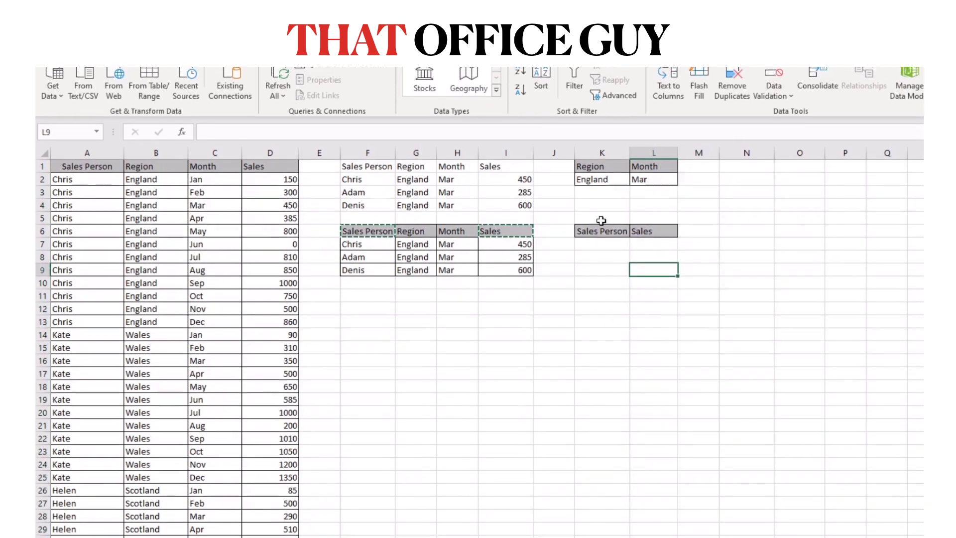
# Step: Start an advanced filter set to copy elsewhere, keeping criteria range K1:L2
pyautogui.click(587, 252)
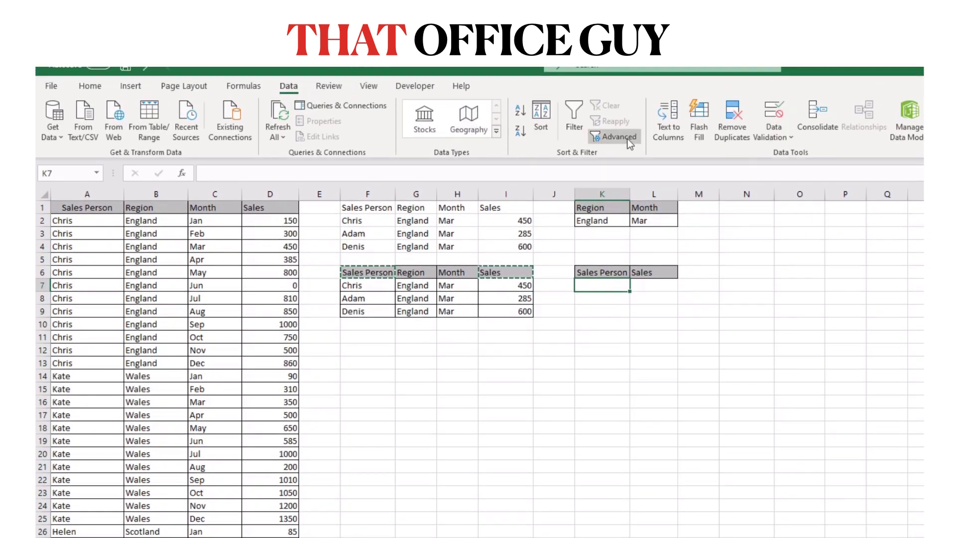
pyautogui.click(610, 137)
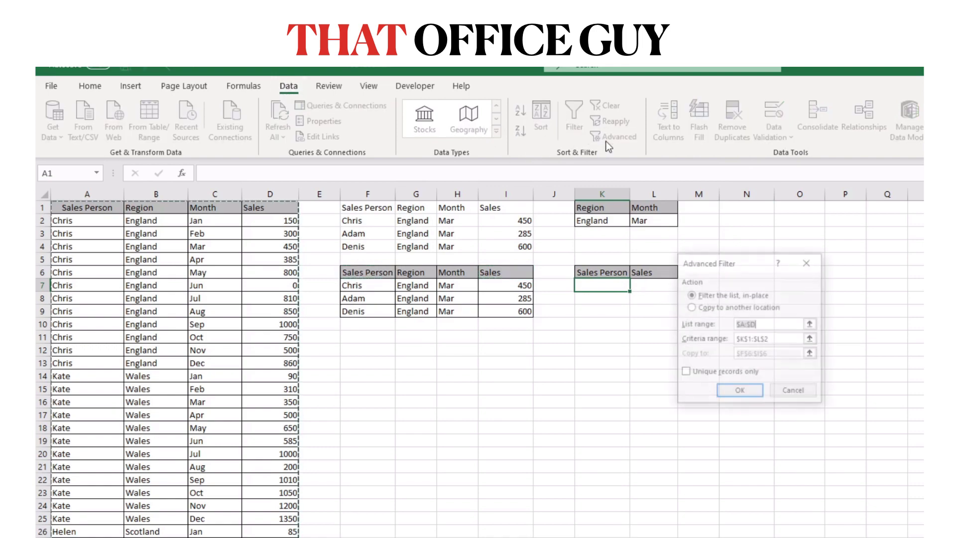
pyautogui.moveTo(719, 257); pyautogui.dragTo(751, 263)
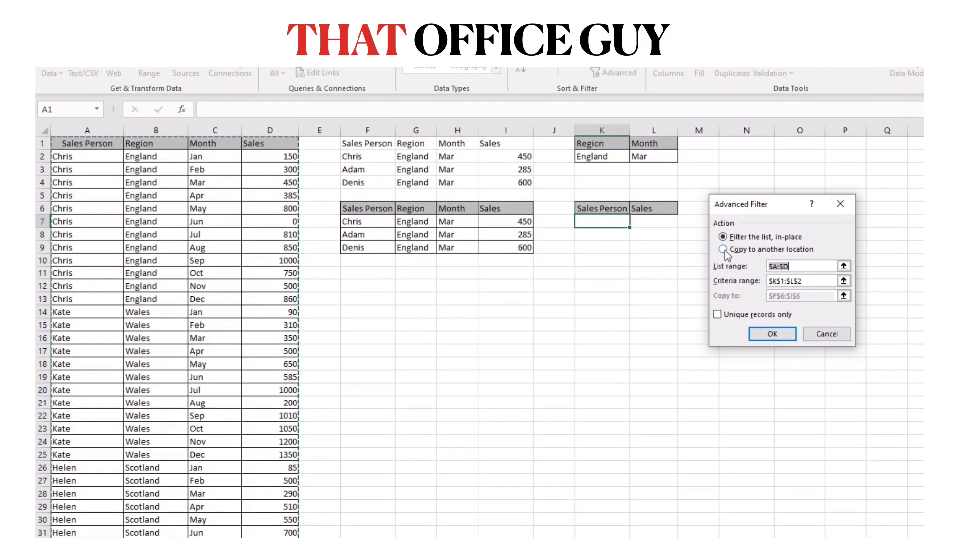
pyautogui.click(771, 266)
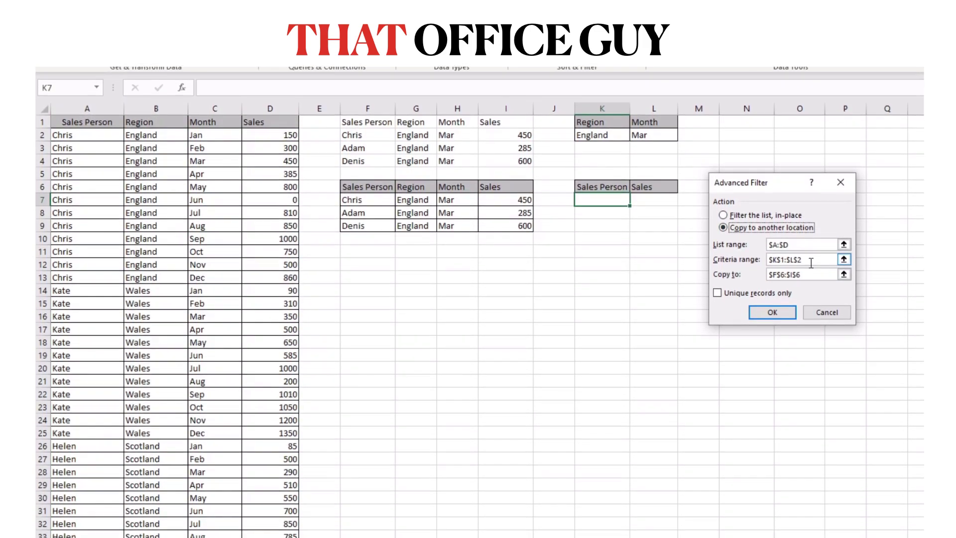
pyautogui.click(811, 277)
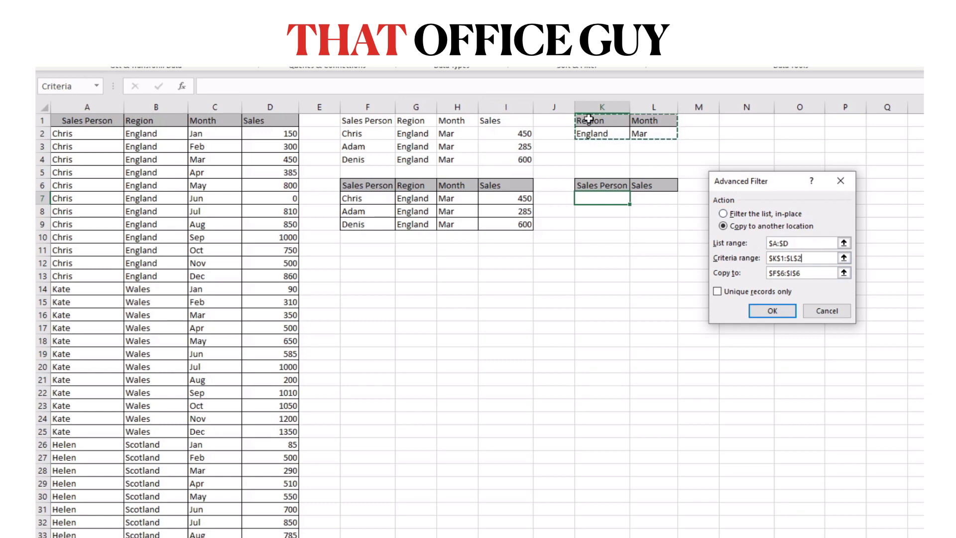
# Step: Replace the $F$6:$I$6 destination with K6:L6 and run the filter
pyautogui.click(808, 274)
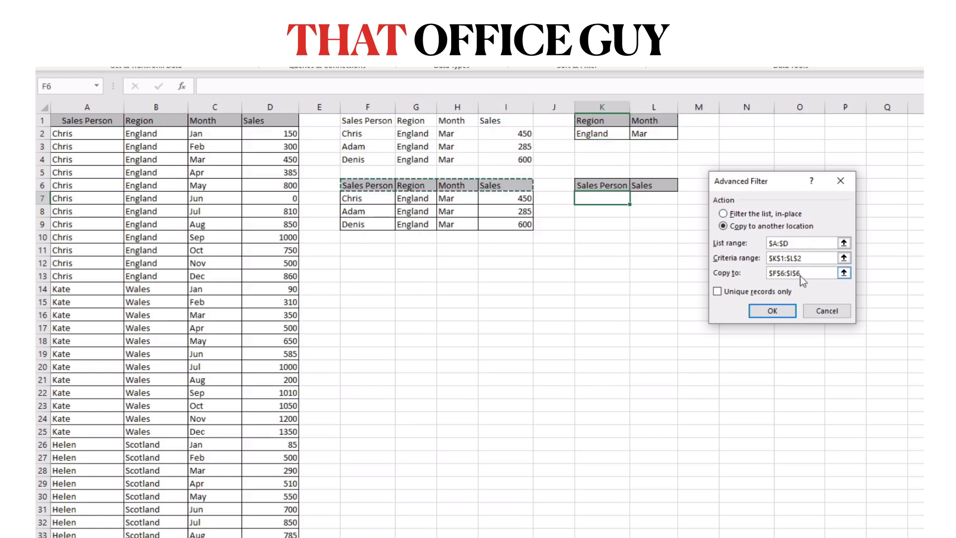
pyautogui.moveTo(809, 274); pyautogui.dragTo(765, 273)
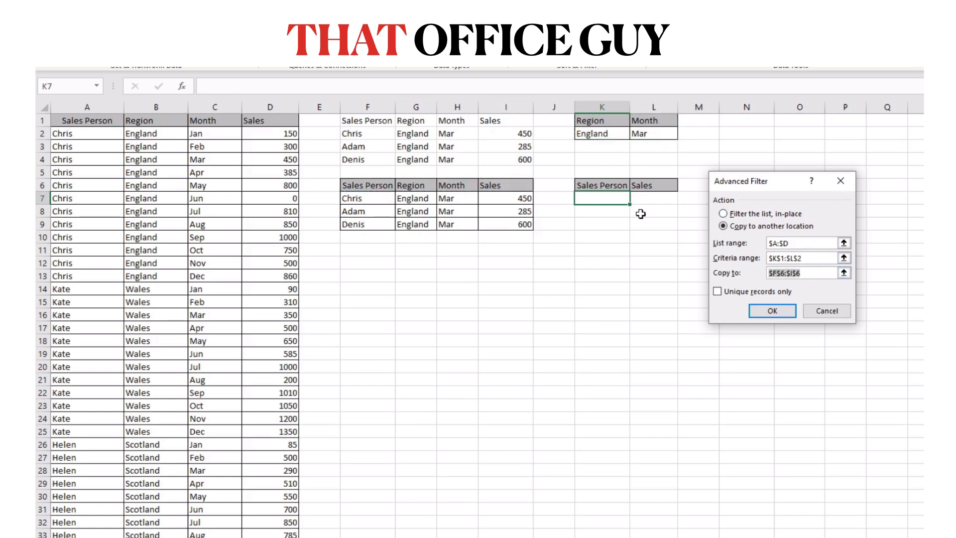
pyautogui.press('BackSpace')
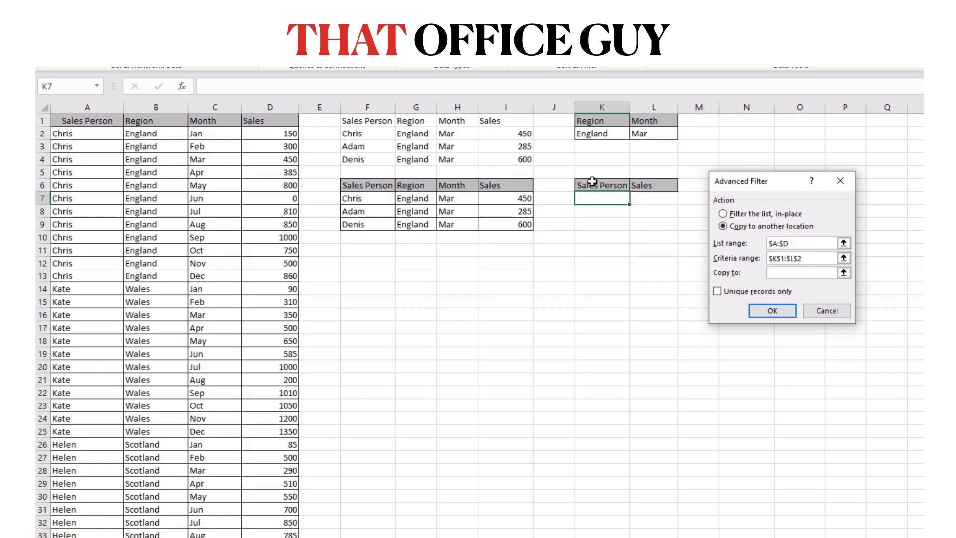
pyautogui.moveTo(581, 185); pyautogui.dragTo(647, 185)
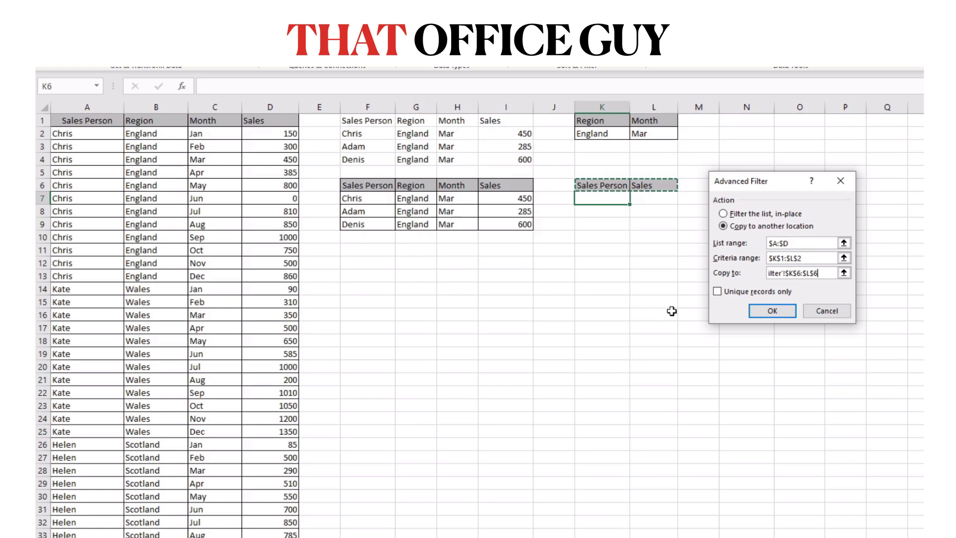
pyautogui.click(775, 311)
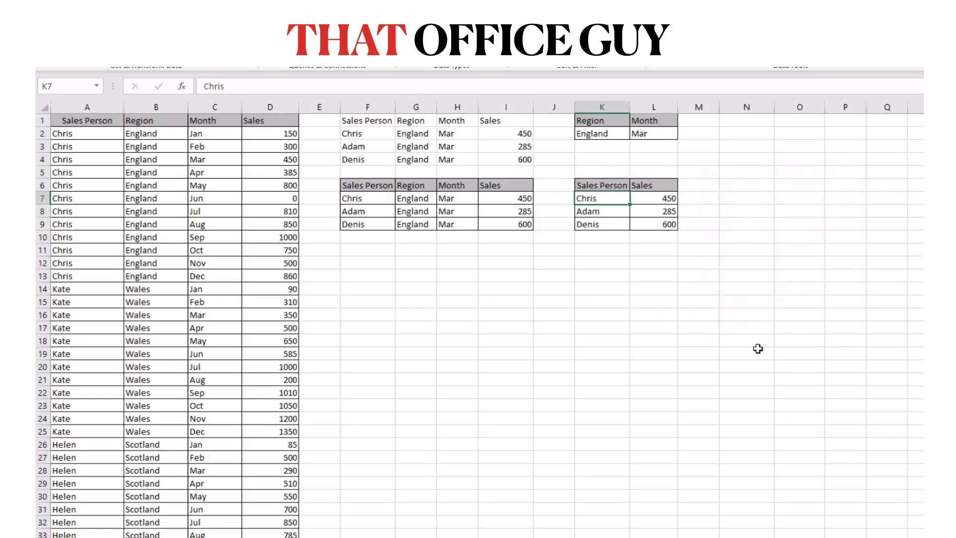